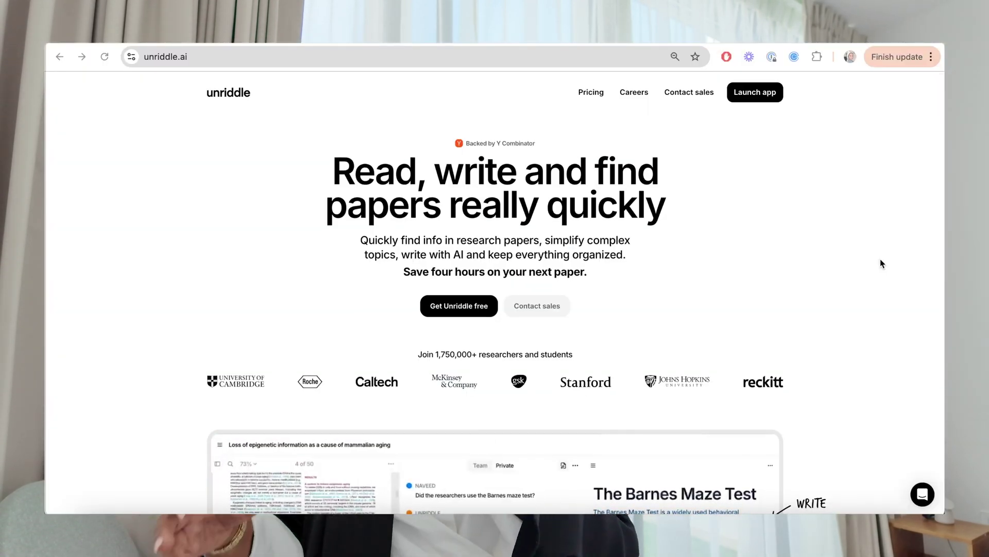
Step: Look through the Unriddle landing page down to the read-and-write product preview
scroll(881, 263, down, 2)
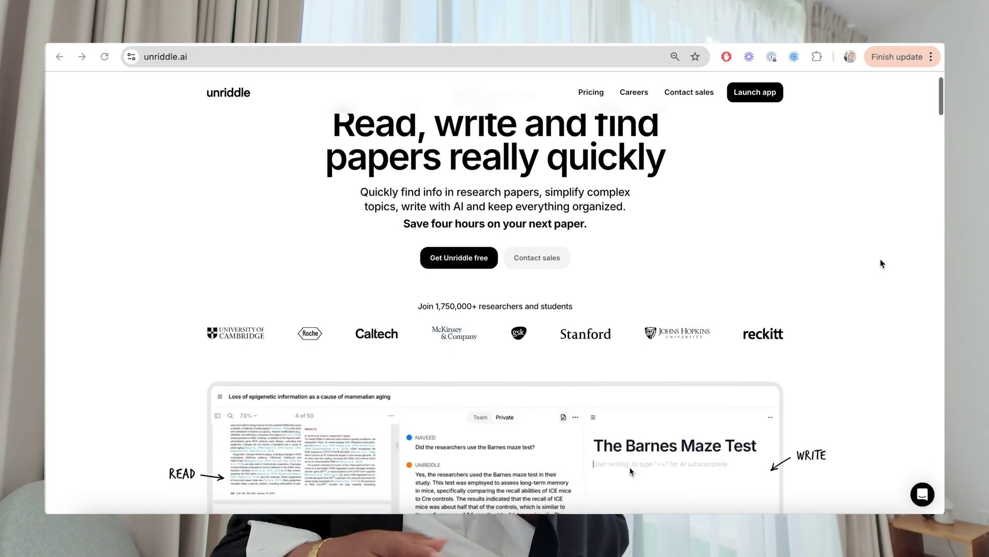
scroll(880, 259, down, 3)
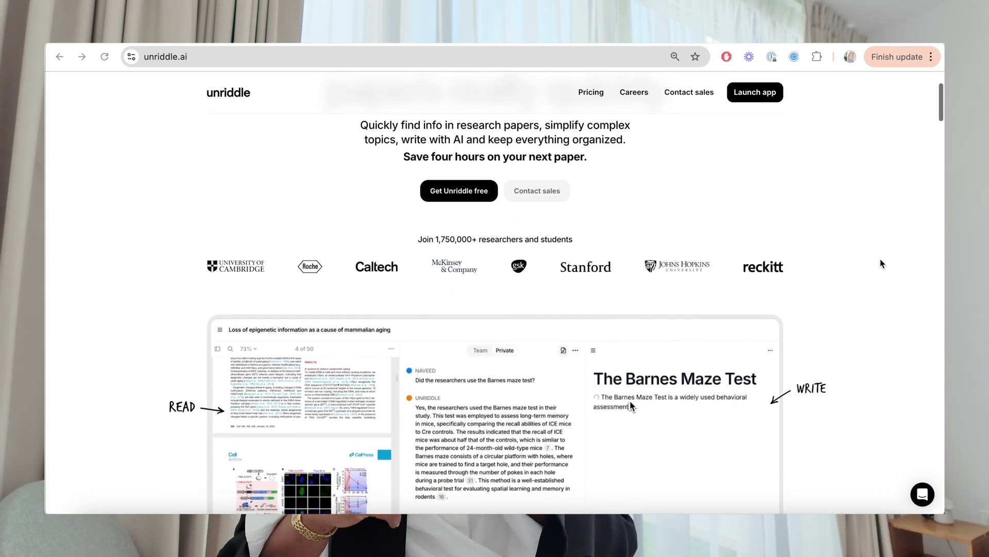
scroll(880, 259, down, 2)
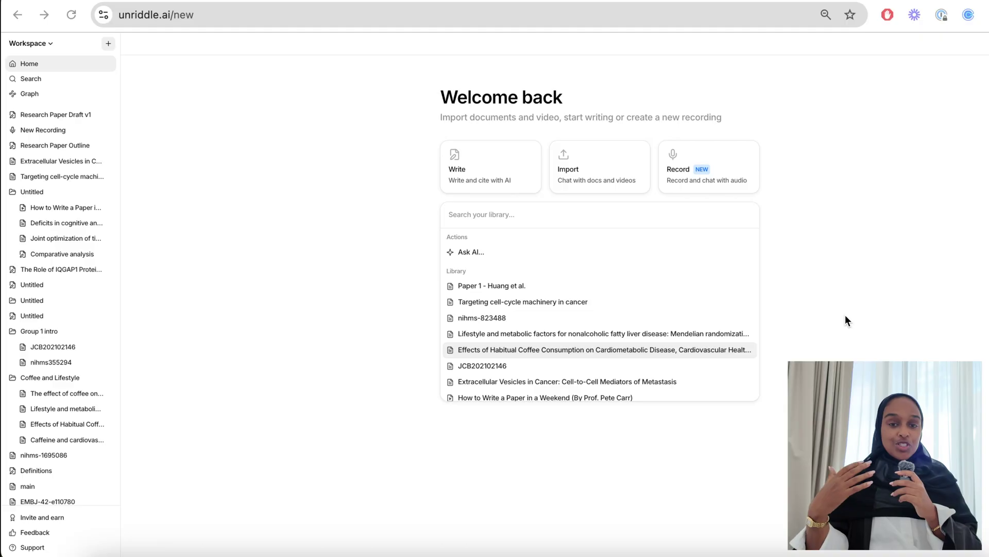
Step: Open the import source choices and check the supported formats for images and recordings
click(601, 169)
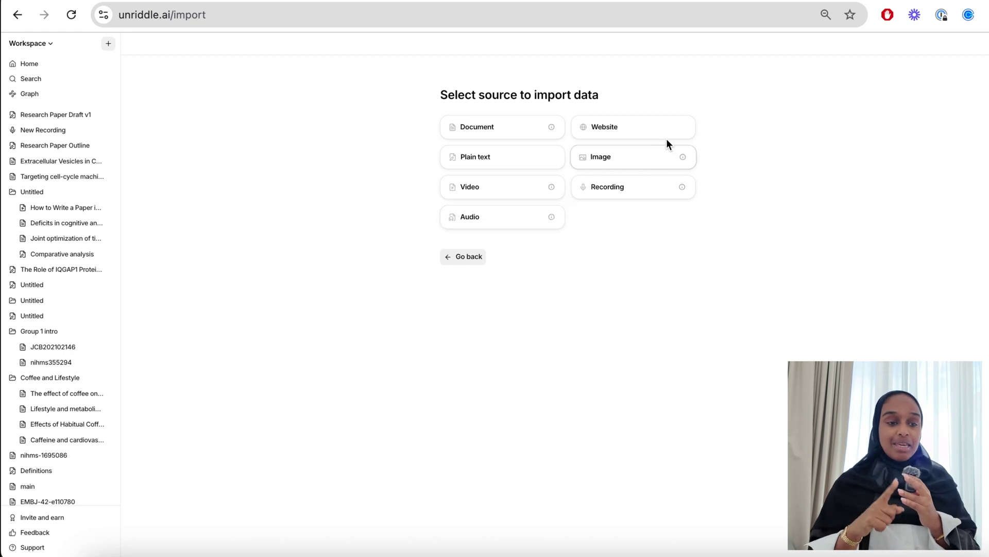
mouse_move(684, 159)
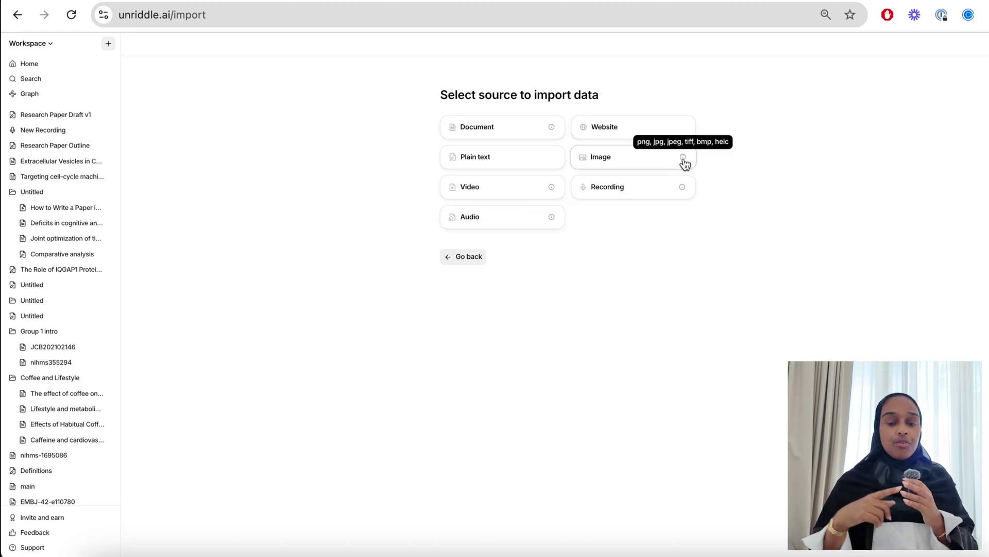
mouse_move(685, 191)
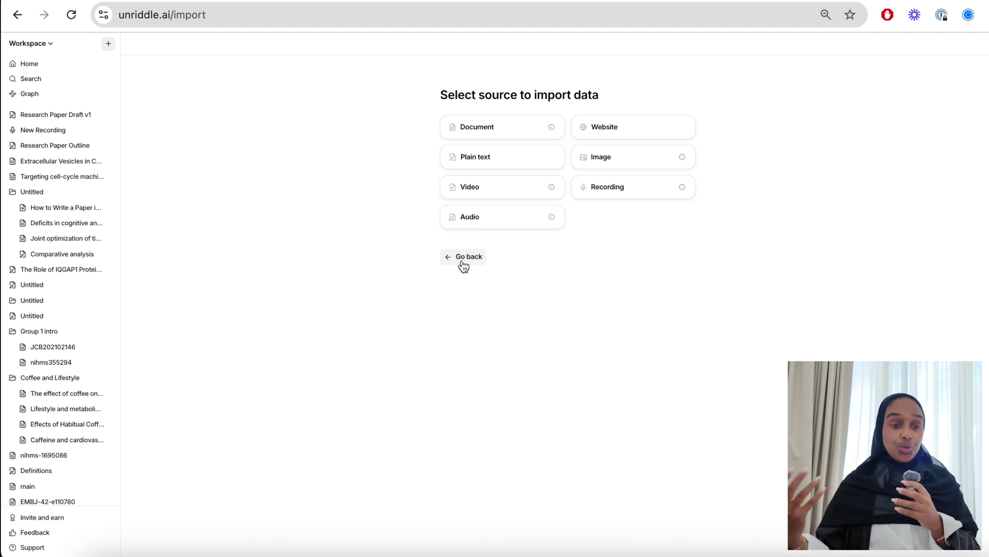
click(108, 44)
click(74, 59)
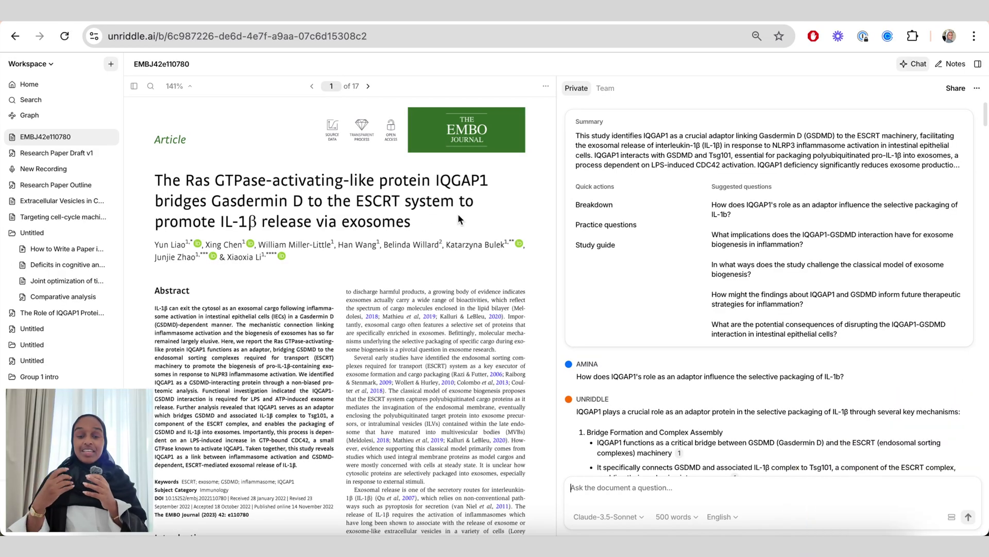
Step: Read the chat answer on IQGAP1's adaptor role and follow its citations 1 and 9 to the source passages
mouse_move(624, 157)
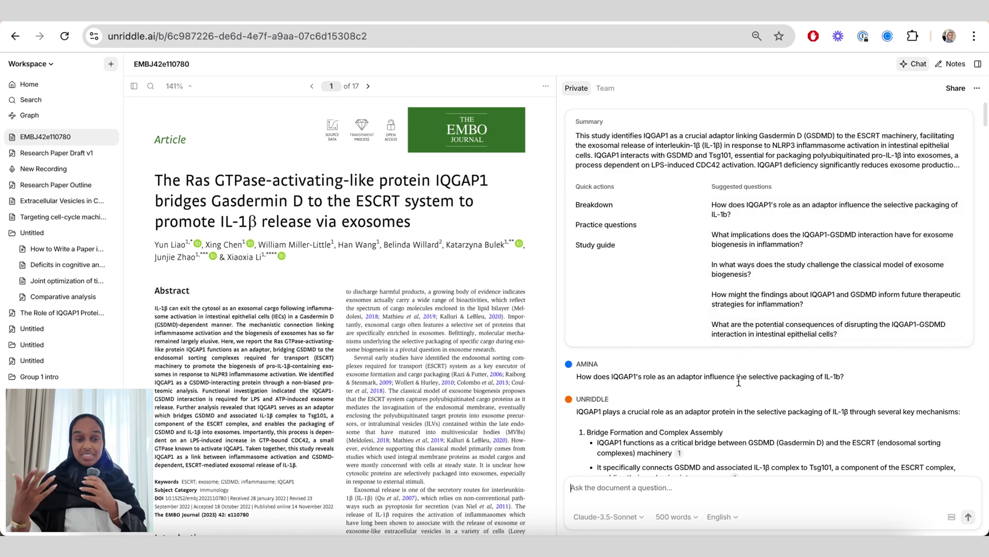
scroll(739, 382, down, 3)
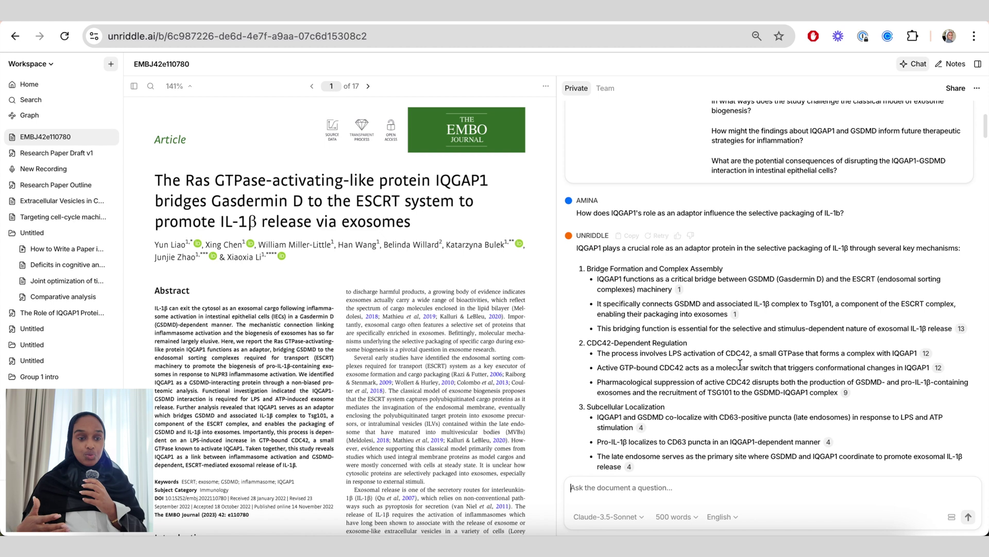
scroll(743, 347, down, 2)
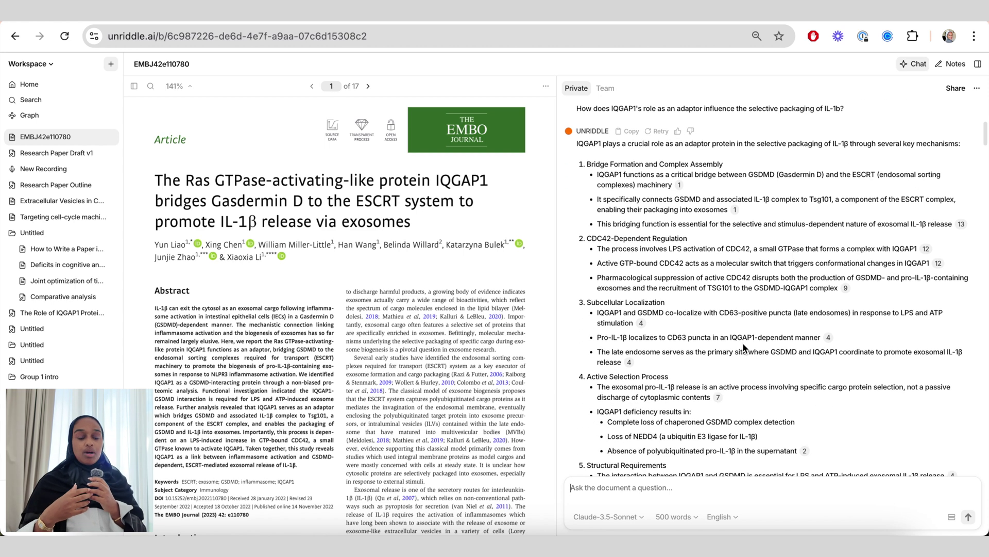
scroll(743, 344, down, 2)
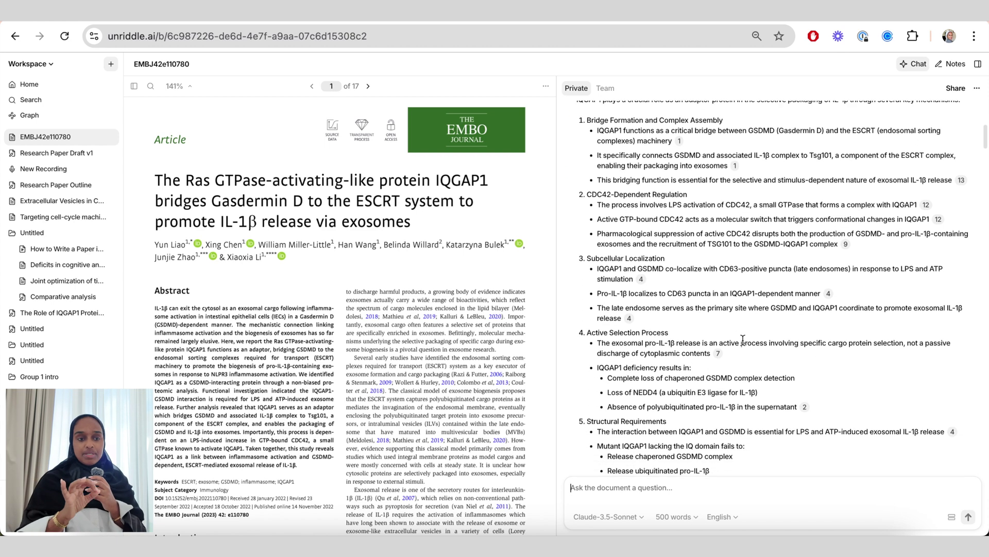
scroll(743, 340, down, 1)
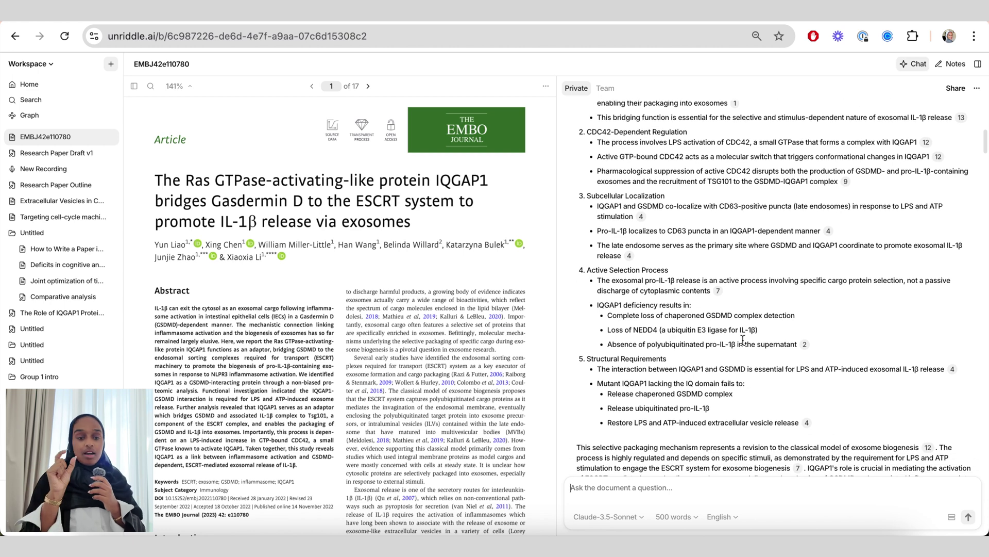
scroll(743, 340, up, 3)
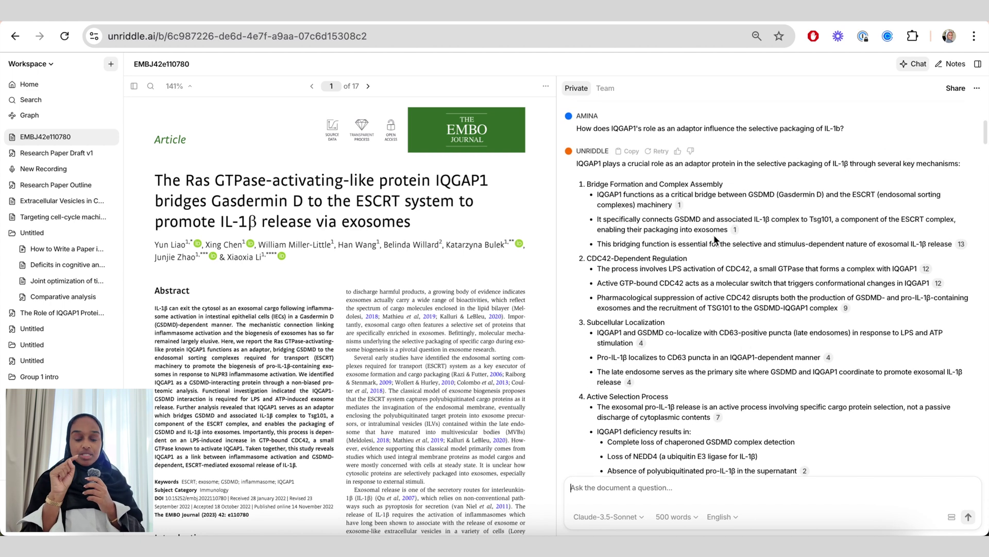
click(683, 207)
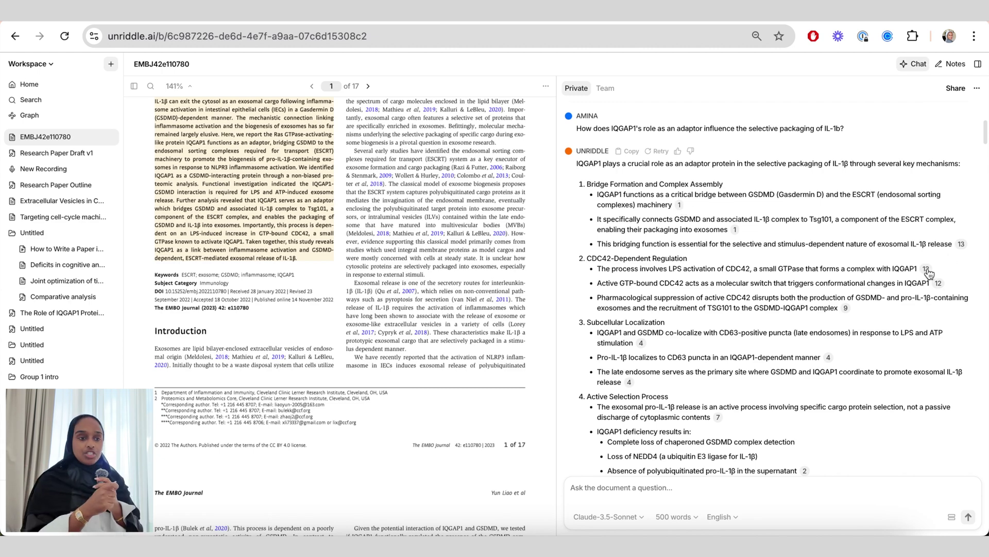
click(847, 309)
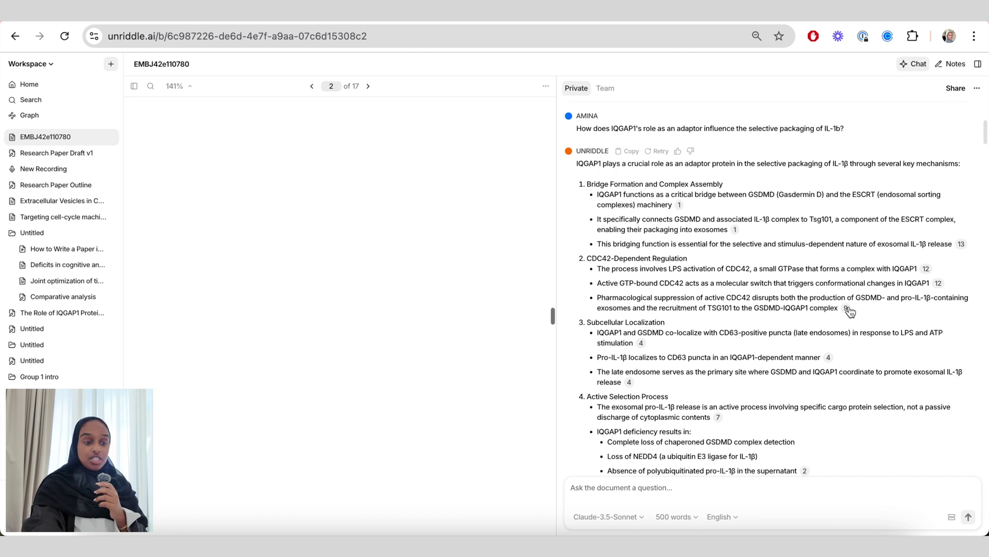
Step: Request a Breakdown of the EMBJ42e110780 paper and highlight the prompt text that was sent
scroll(647, 343, up, 5)
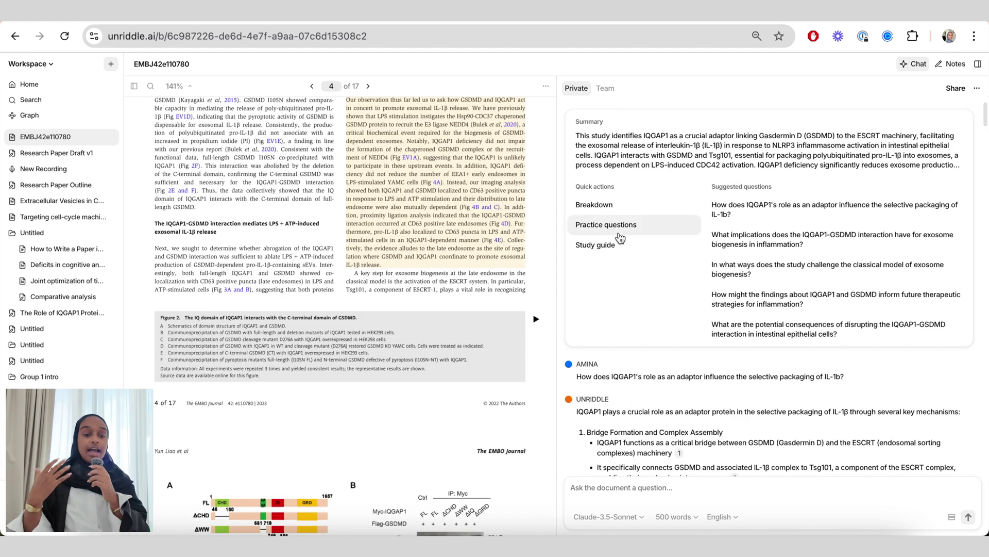
click(605, 205)
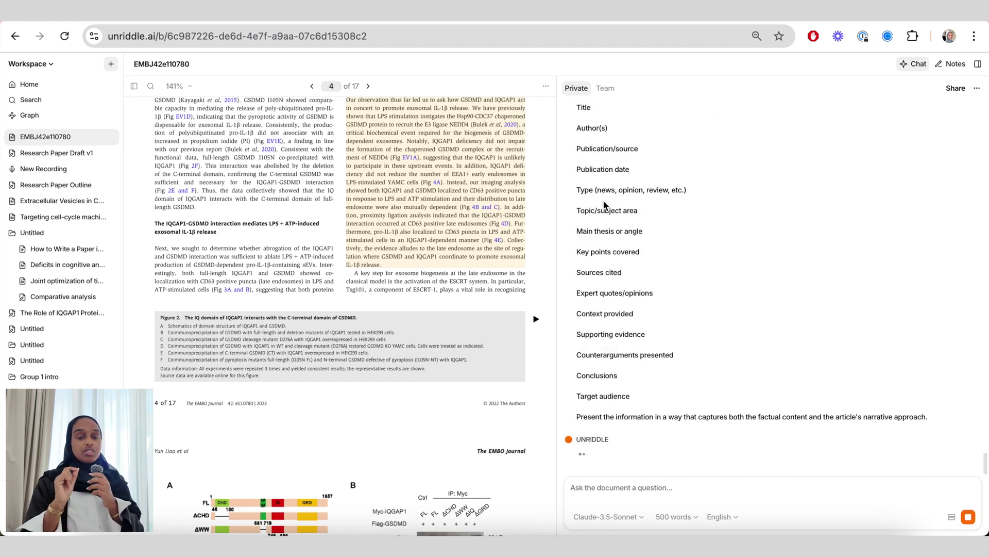
scroll(604, 204, up, 3)
drag(578, 164, 650, 462)
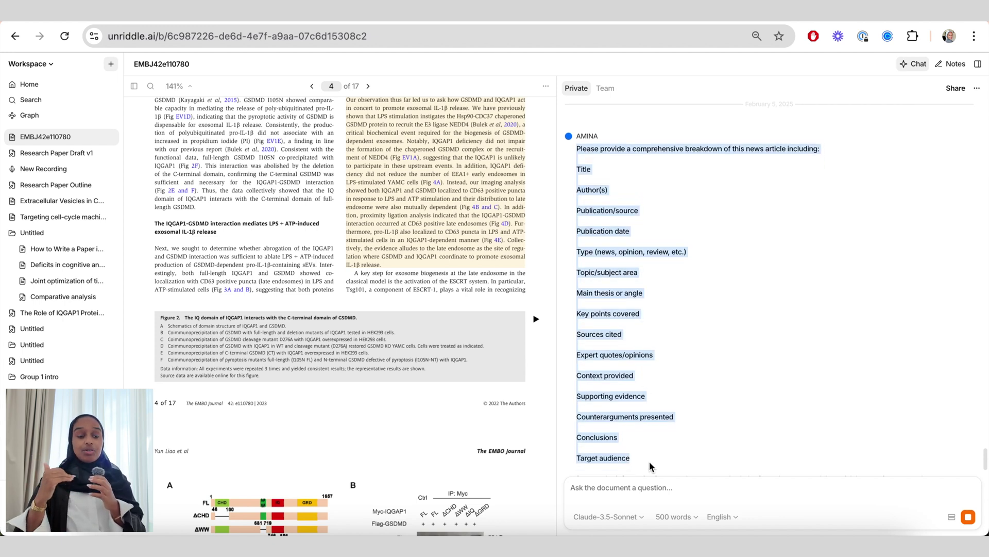
click(677, 416)
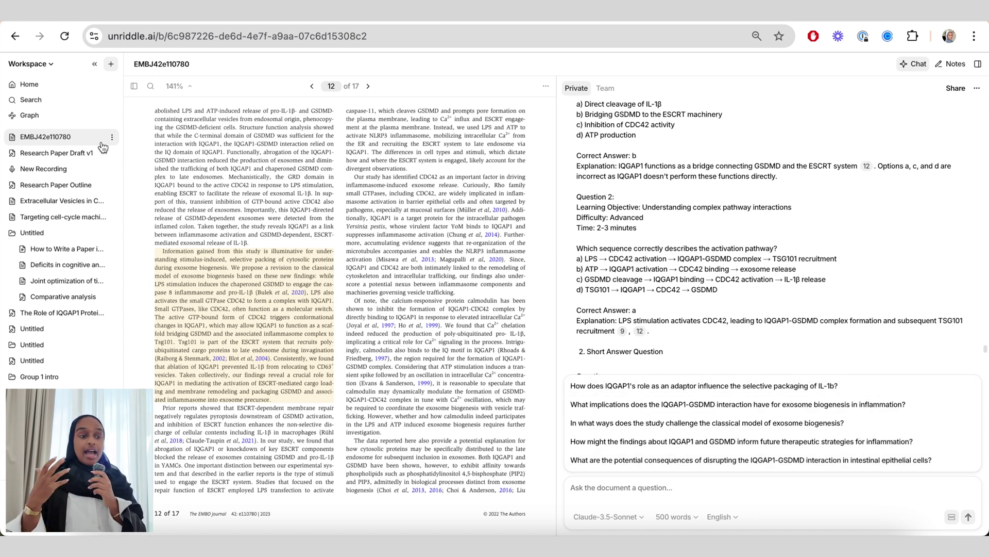
Step: Group EMBJ42e110780 with the Extracellular Vesicles and Targeting cell-cycle machinery papers into one folder
shift+click(83, 200)
shift+click(82, 217)
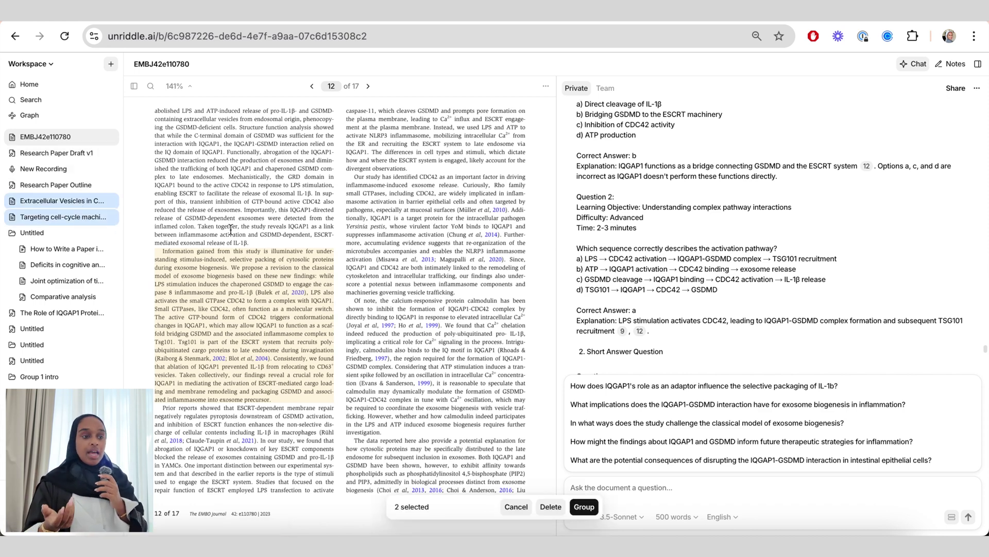
shift+click(58, 141)
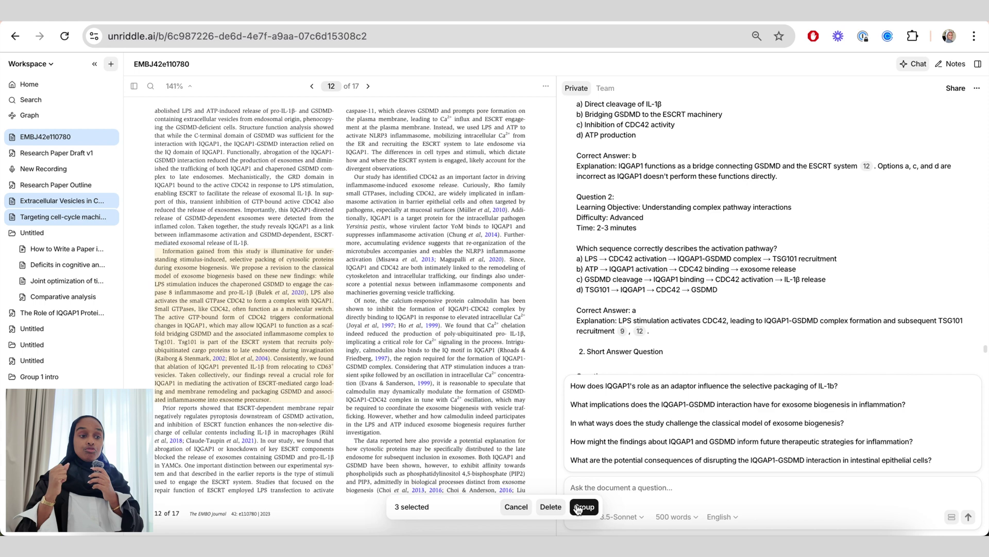
click(516, 507)
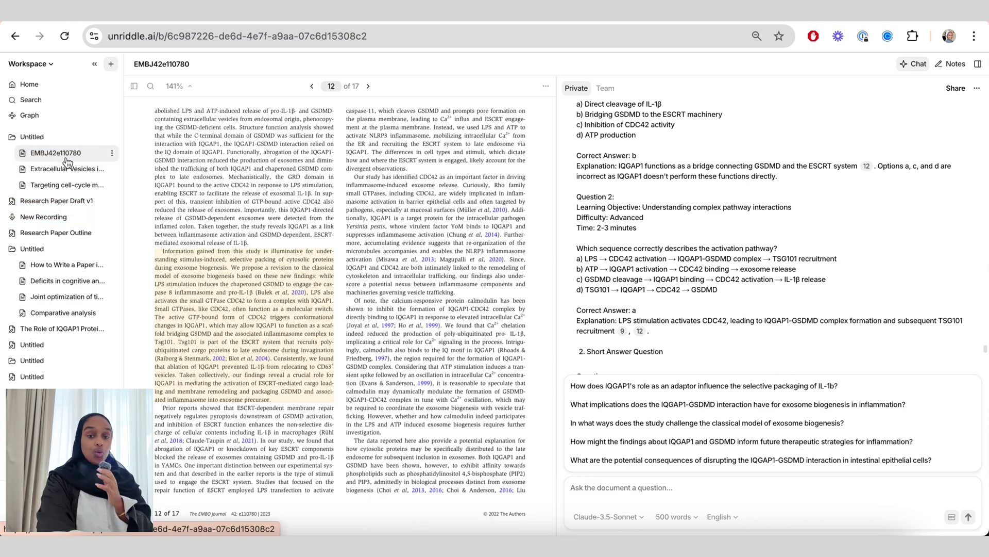
Step: Rename the folder holding the three papers as IQGAP1 LR Papers and open it
key(super+plus)
key(super+plus)
key(super+plus)
key(super+plus)
key(super+plus)
key(super+plus)
key(super+plus)
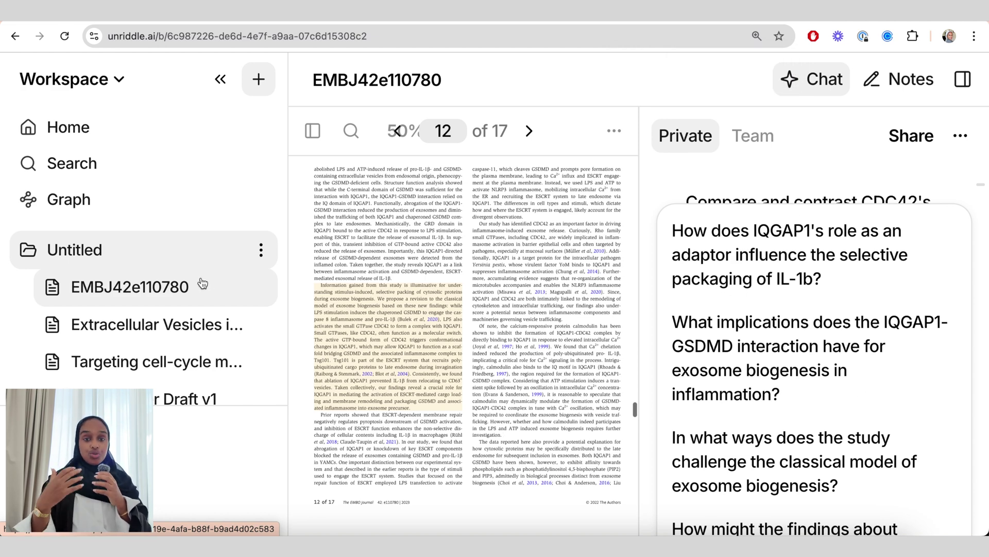
click(264, 250)
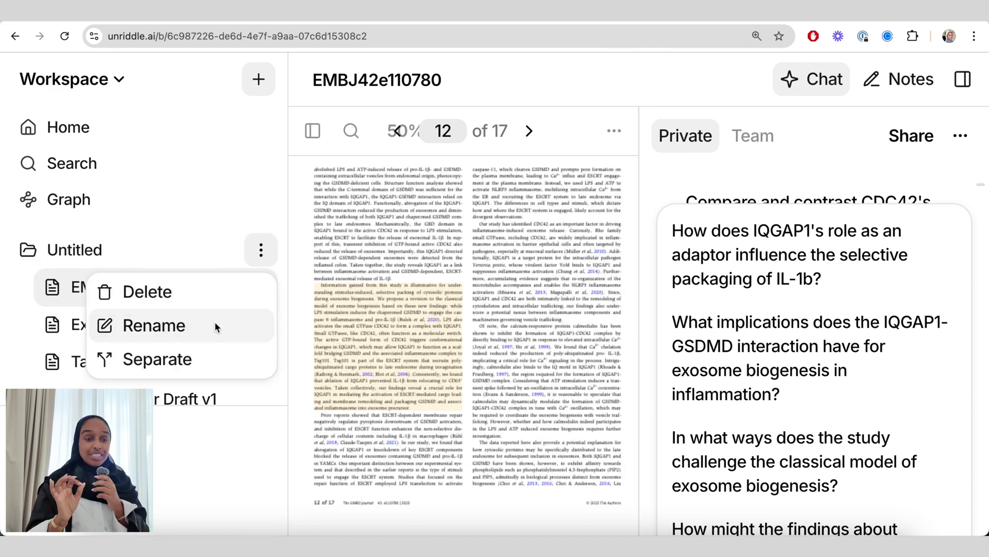
click(154, 324)
text(IQGAP)
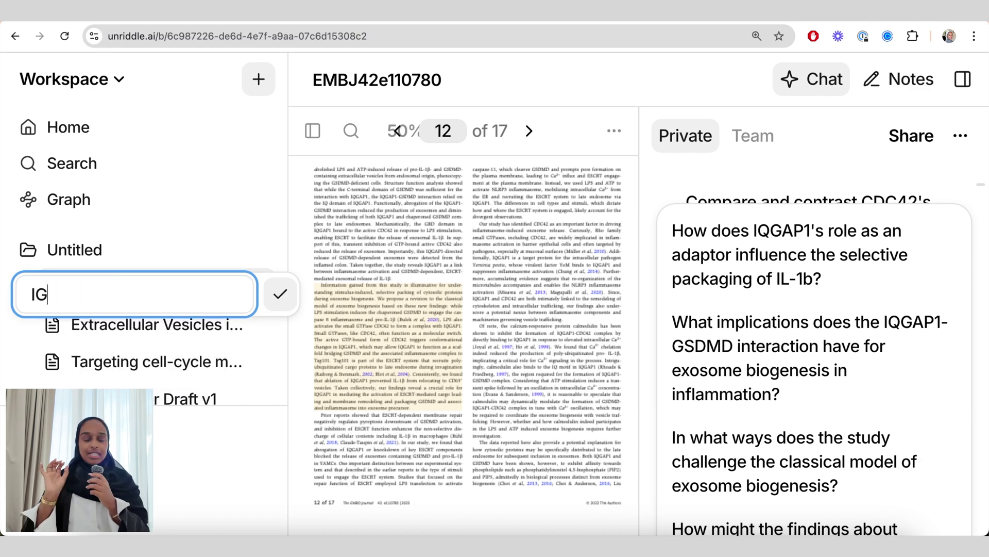
text(1 )
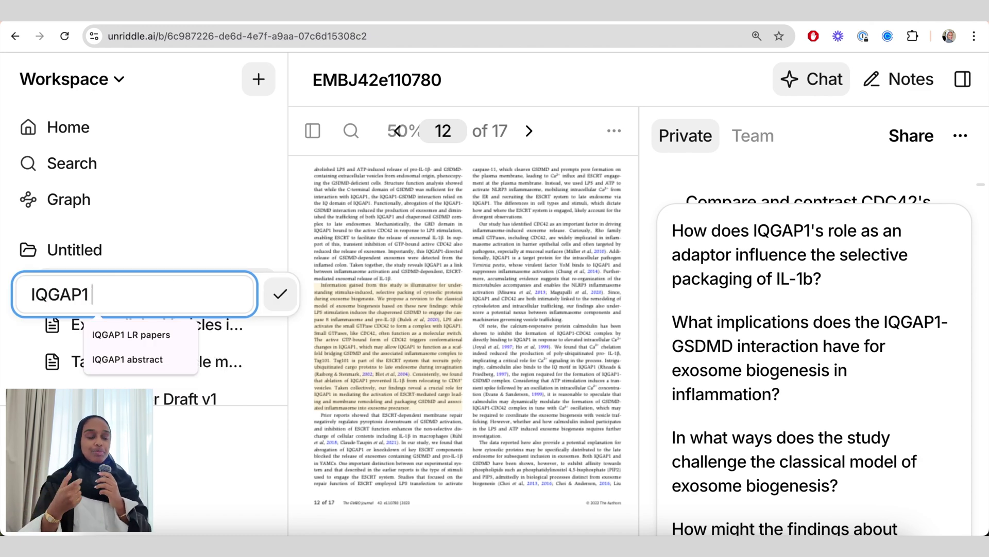
text(LR Papers)
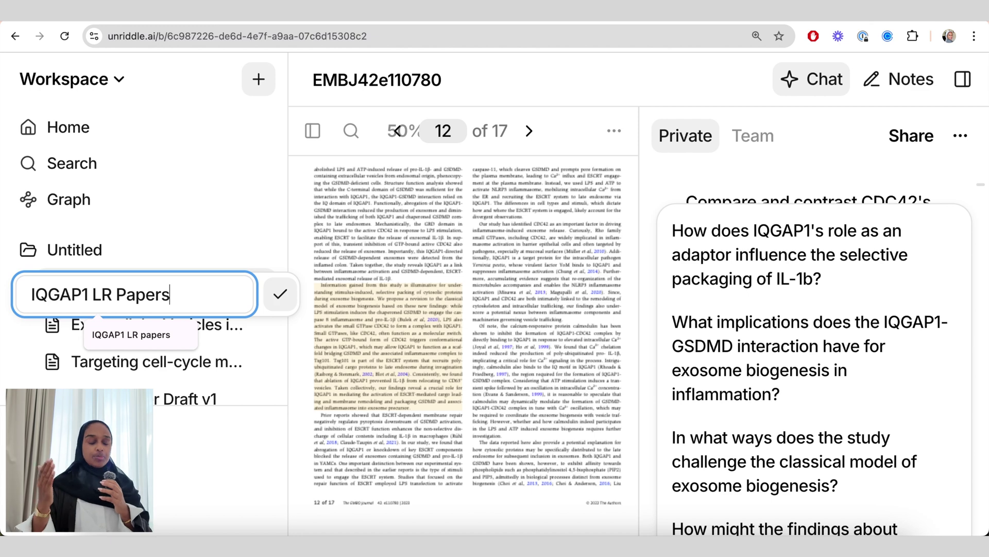
click(294, 287)
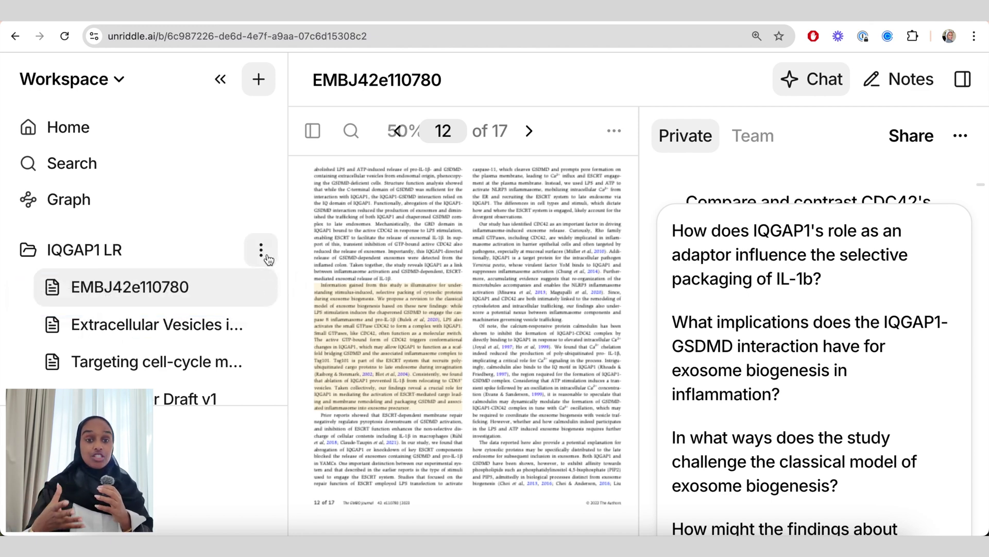
click(136, 250)
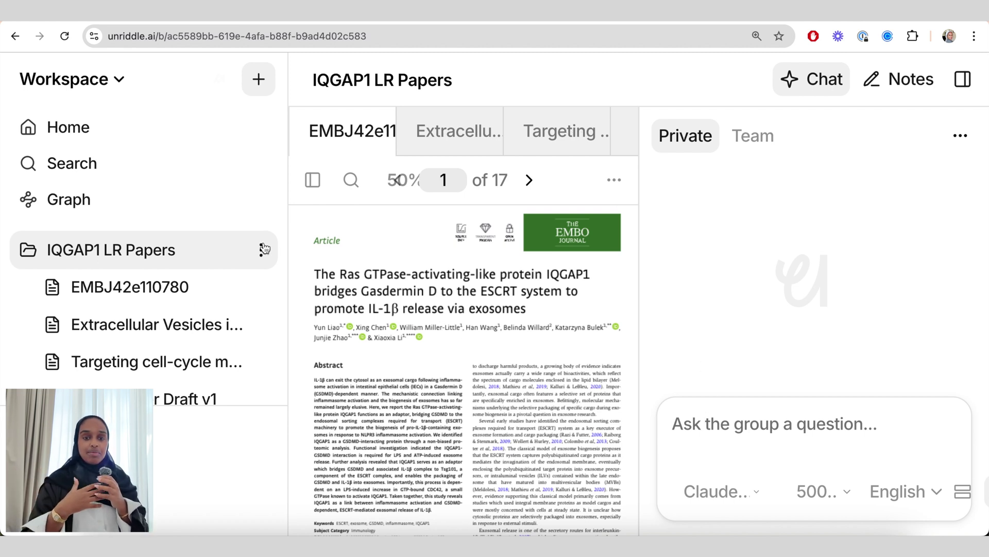
Step: Group EMBJ42e110780 and the Extracellular Vesicles paper into a subfolder inside IQGAP1 LR Papers
scroll(250, 288, down, 1)
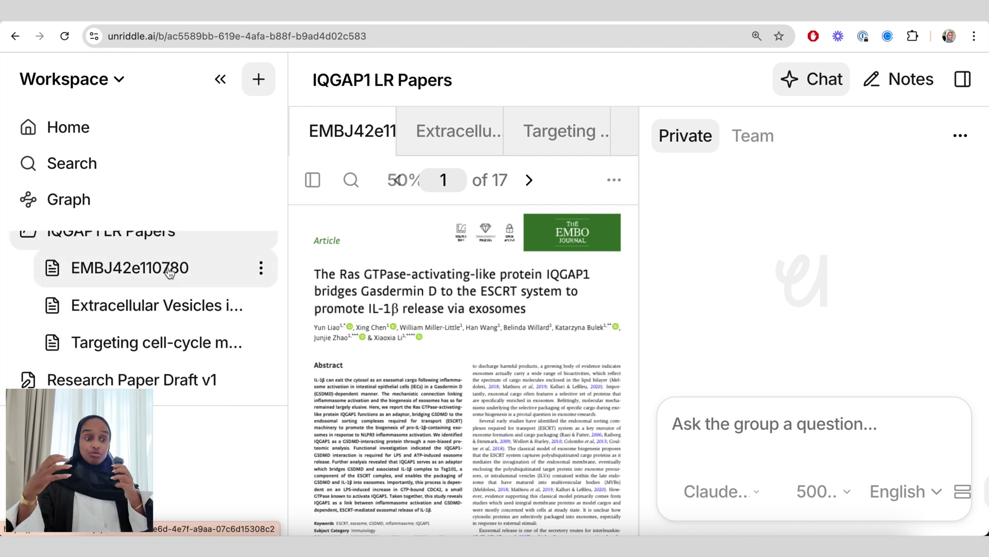
click(187, 269)
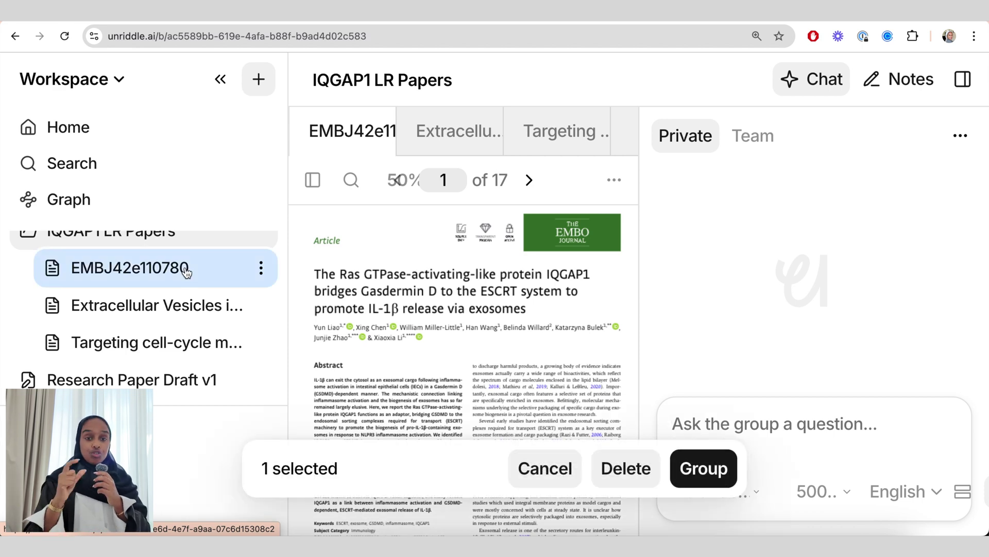
click(186, 308)
click(702, 467)
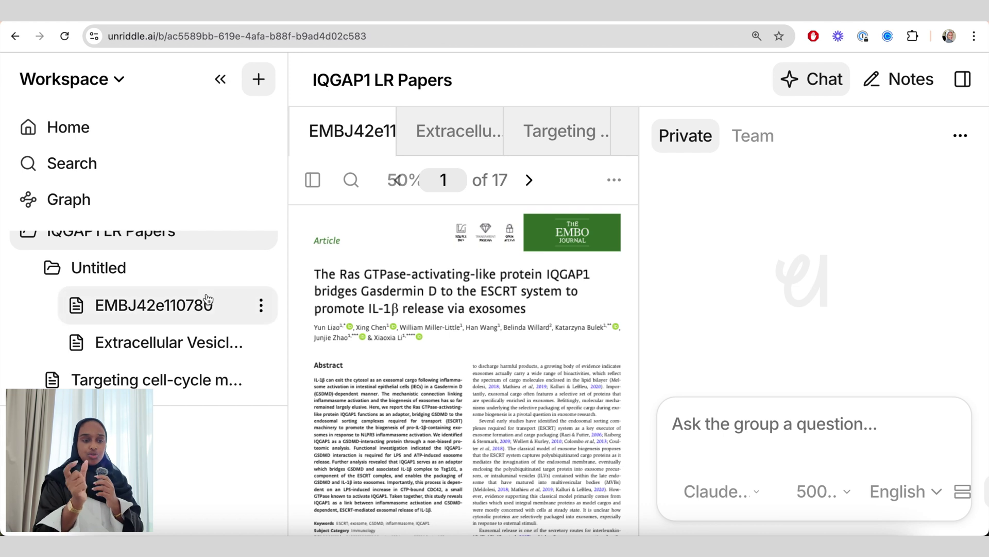
Step: Rename the two-paper subfolder as Abstract papers and open it
click(259, 266)
click(155, 340)
text(Abstract papers)
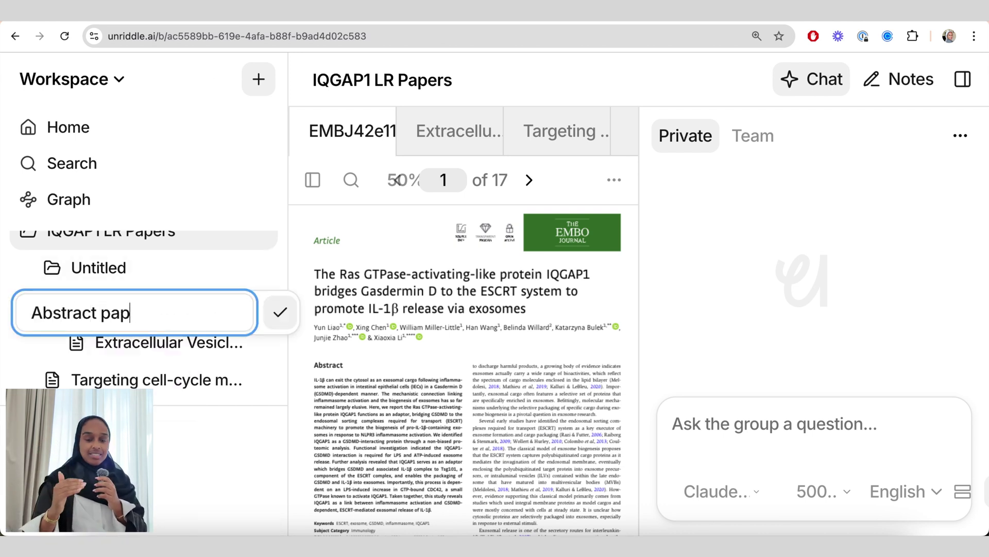
click(281, 312)
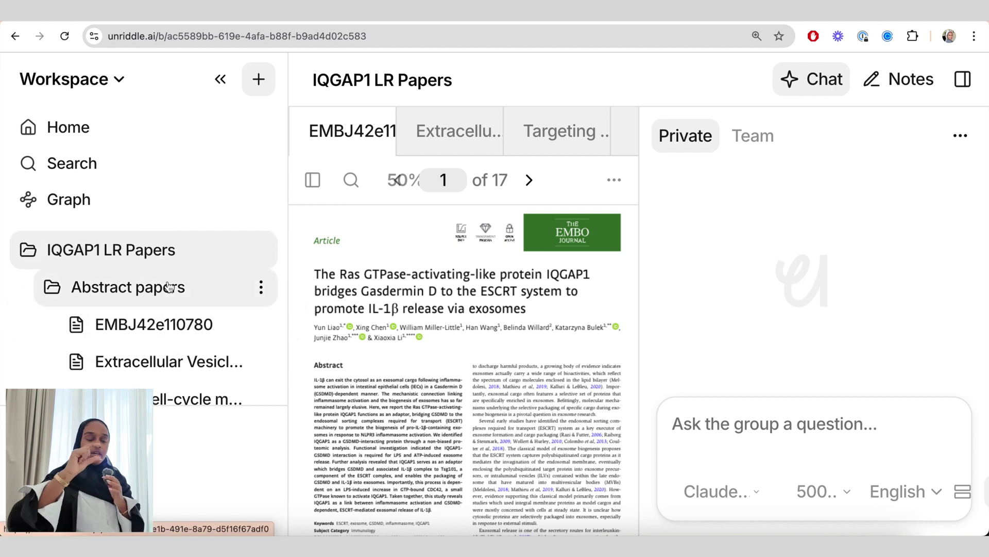
click(170, 287)
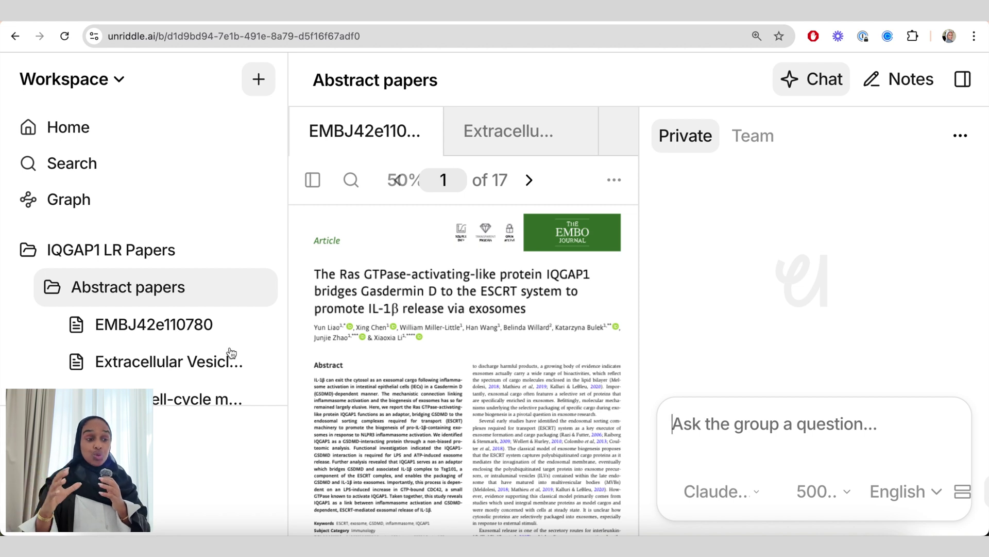
Step: Open the IQGAP1 LR Papers folder, ask "What are the main similarities and differences between these research papers?" and read through the answer
click(122, 259)
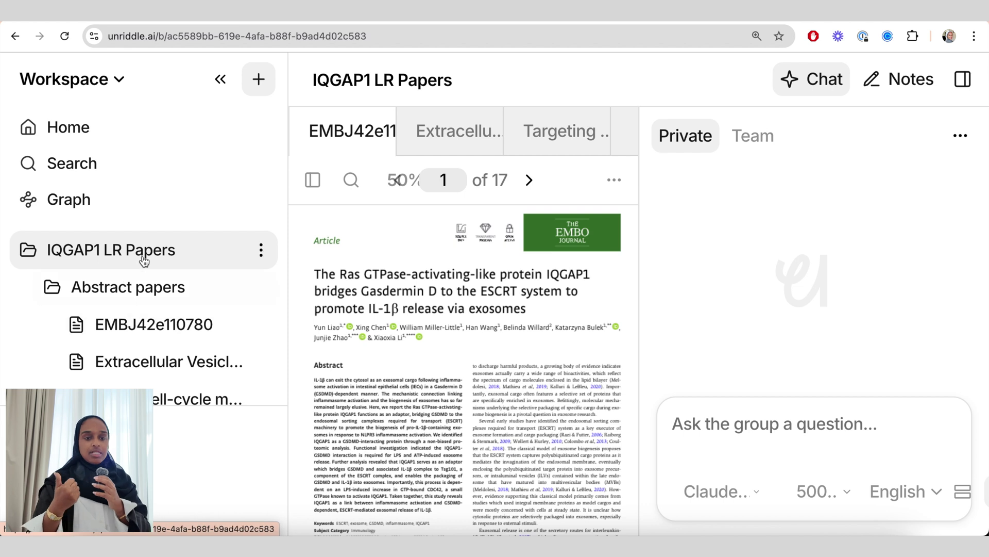
click(28, 252)
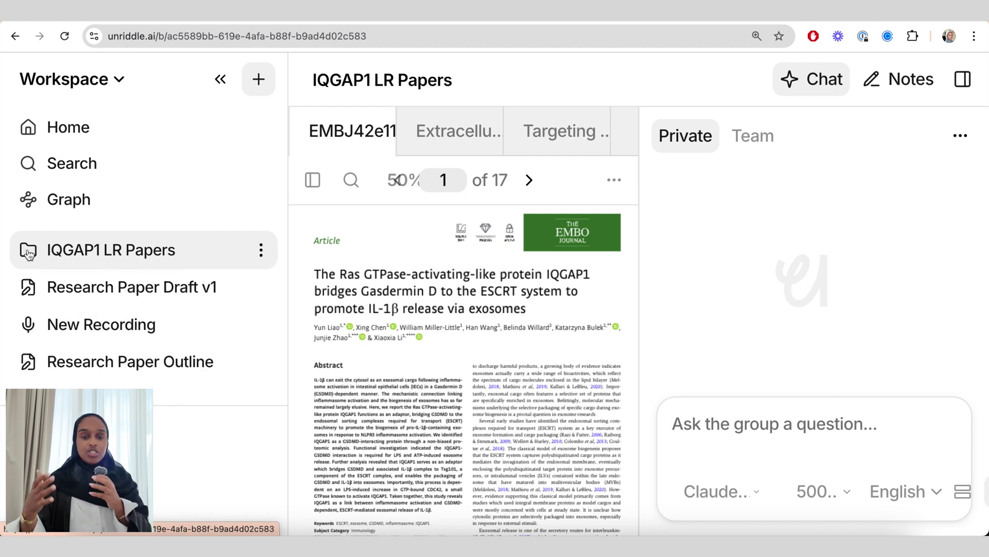
click(30, 253)
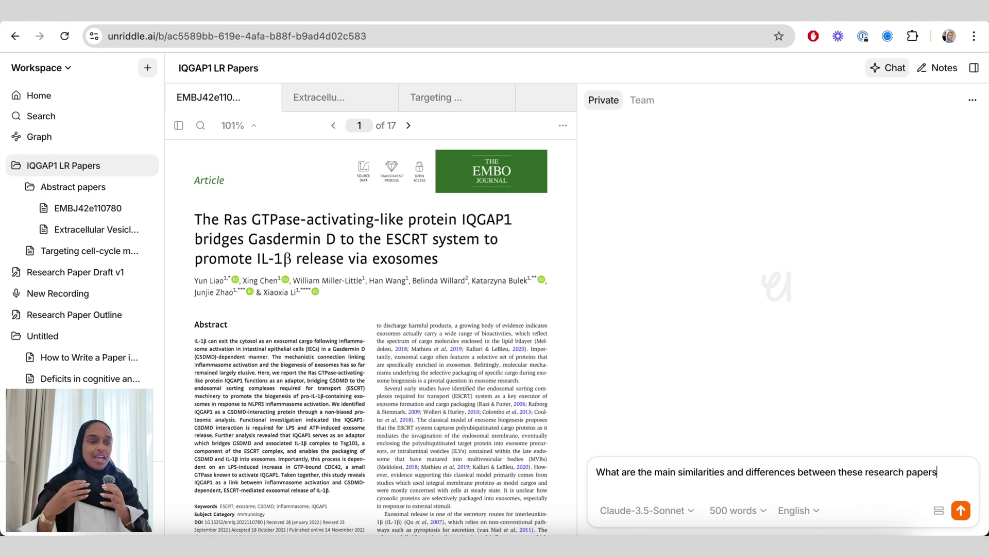
key(Return)
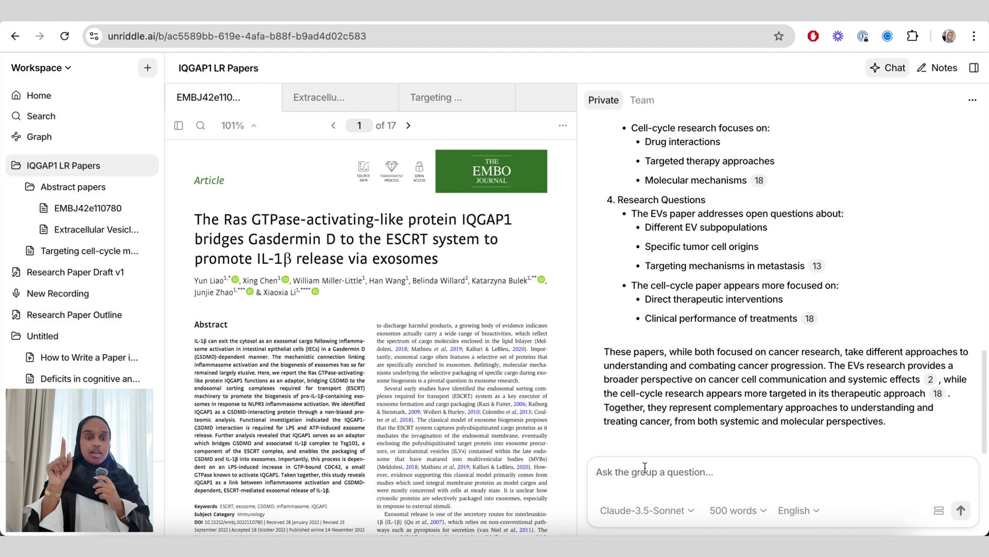
scroll(705, 356, up, 6)
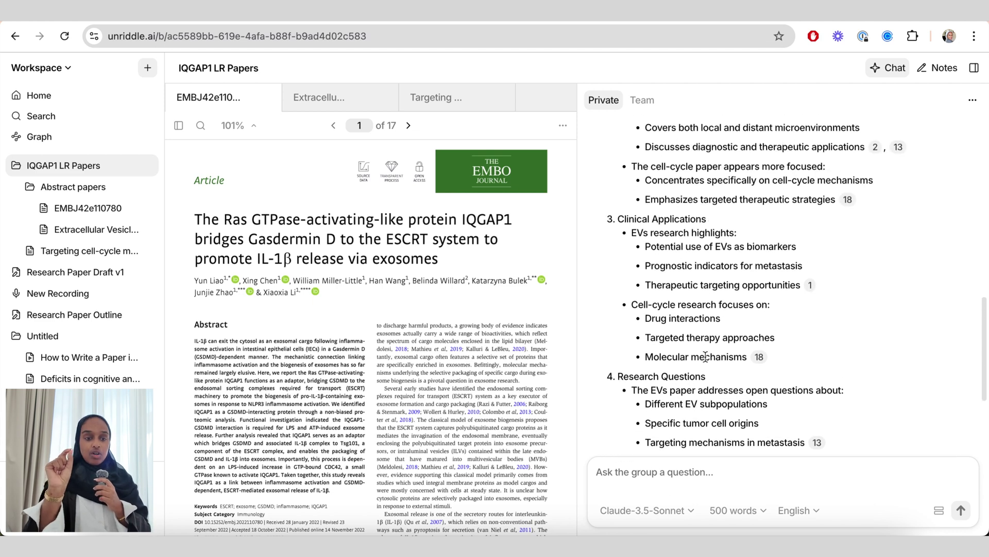
scroll(706, 356, up, 9)
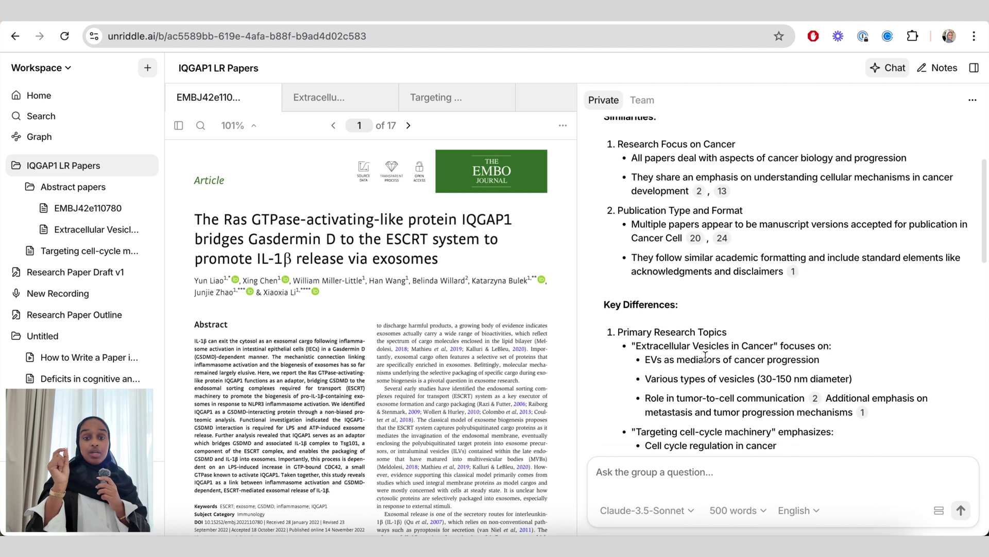
scroll(705, 355, down, 7)
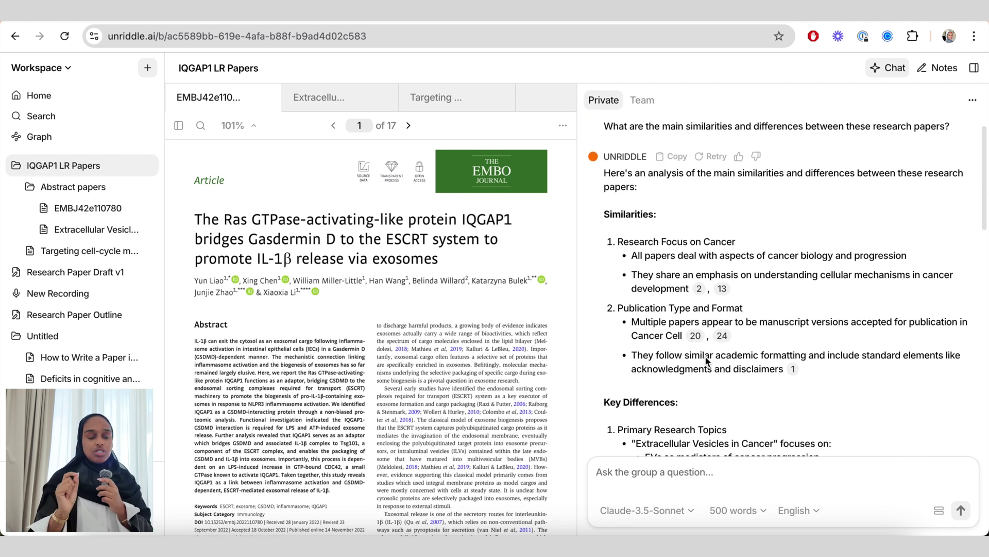
scroll(705, 356, down, 7)
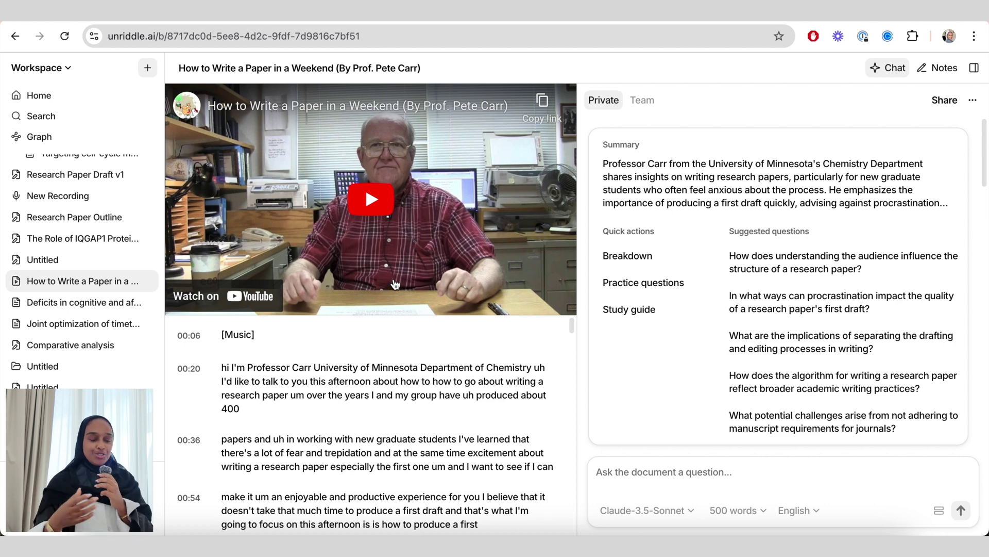
Step: Skim the transcript of How to Write a Paper in a Weekend and ask the chat to "Summarise the method in this video"
scroll(389, 386, down, 4)
scroll(388, 384, down, 15)
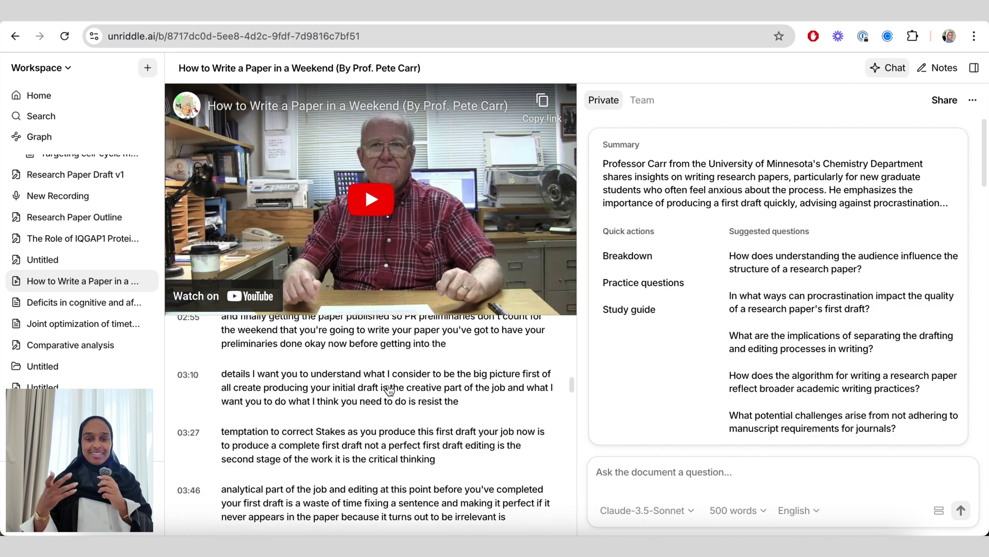
scroll(388, 386, up, 20)
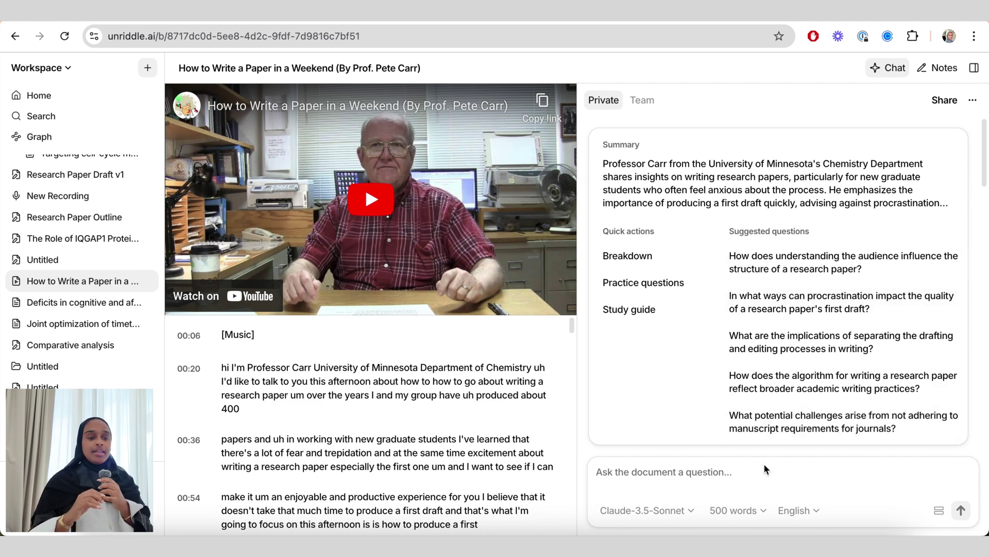
text(Summarise the method)
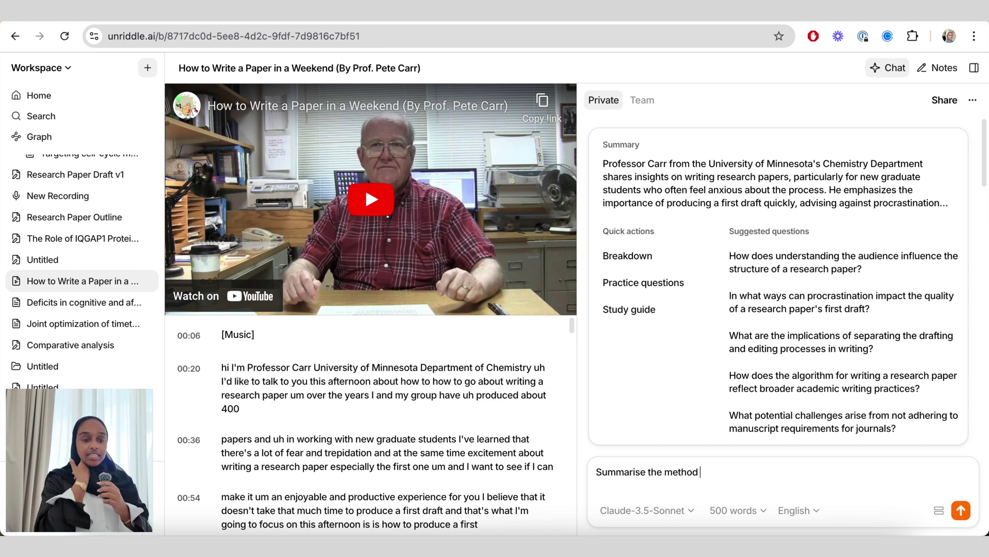
text(in this video)
key(Return)
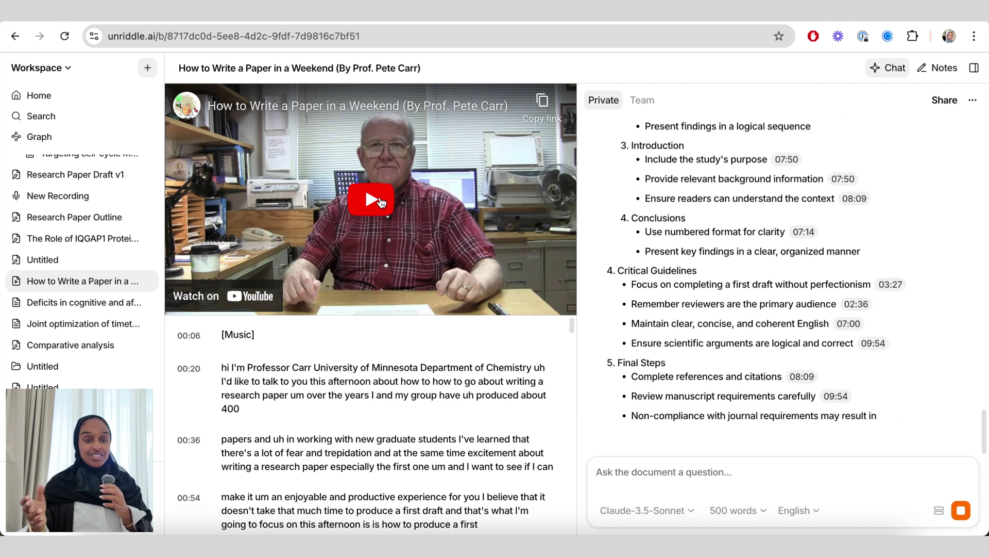
Step: Play the lecture video briefly, pause it and dismiss the suggested videos
click(381, 201)
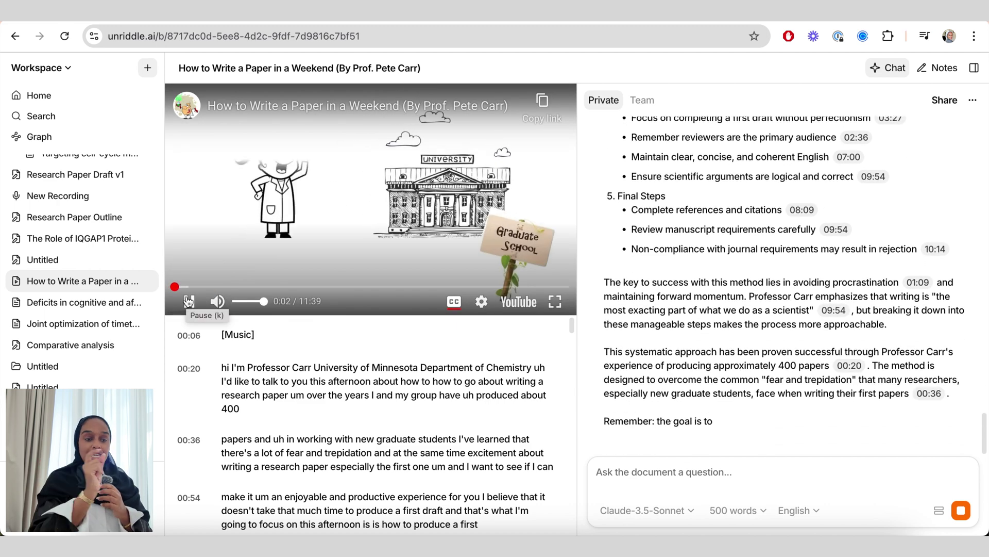
click(188, 301)
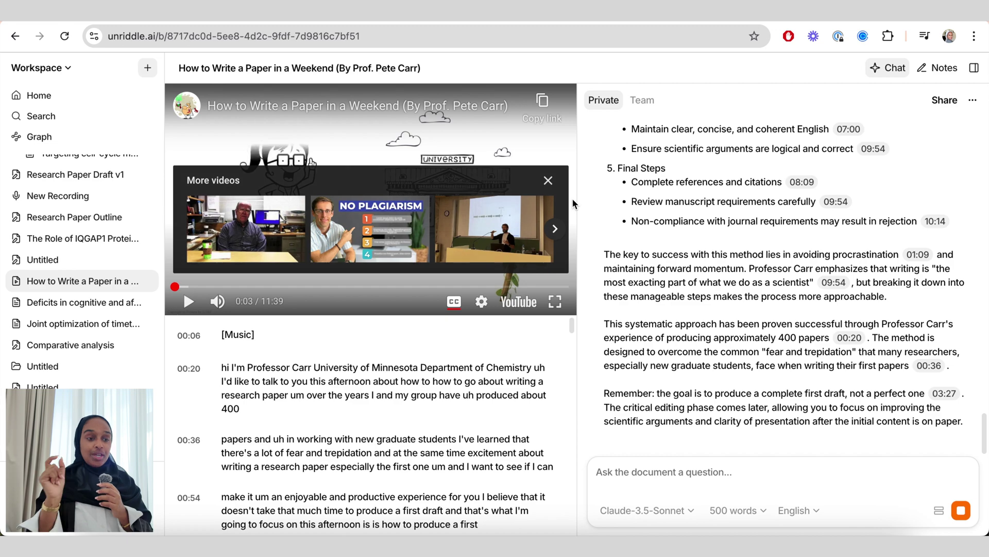
click(547, 182)
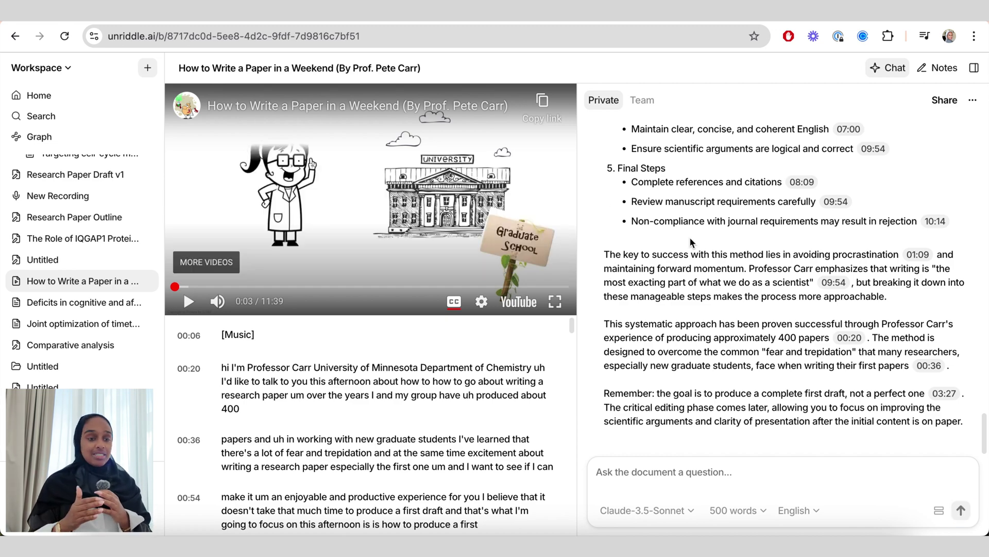
Step: Jump the video to the 05:15 timestamp cited for organizing figures and tables, and return to the video summary
scroll(692, 242, up, 12)
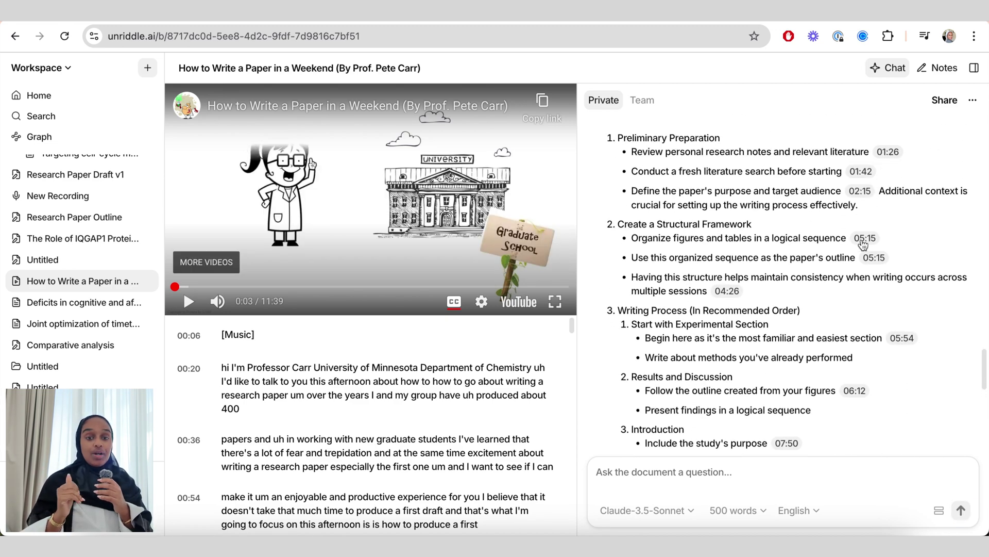
click(862, 240)
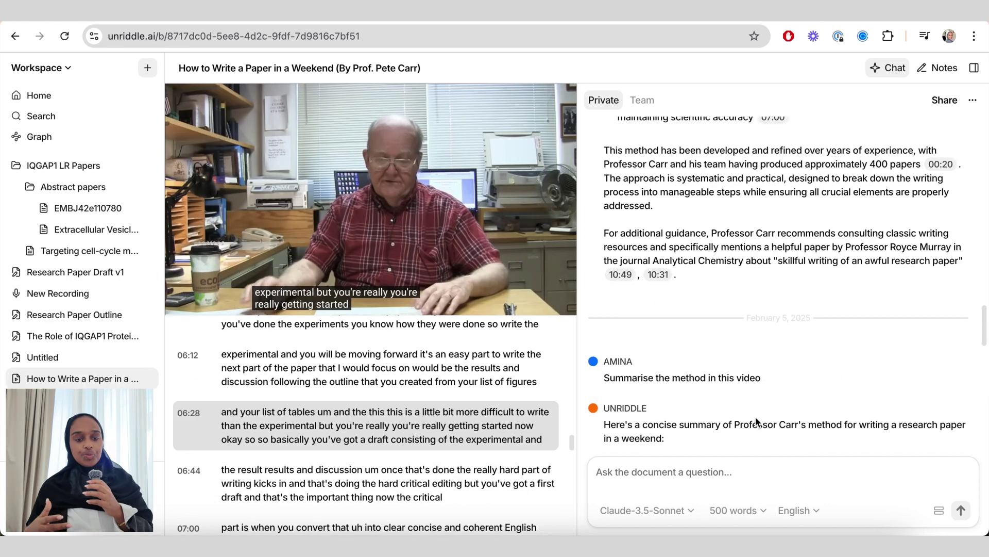
scroll(718, 523, down, 5)
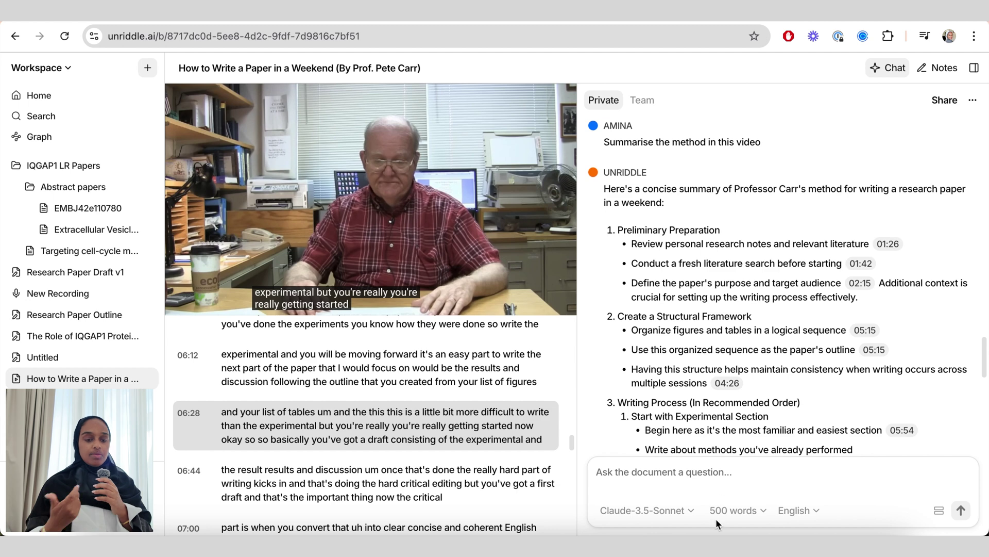
Step: Review the chat's available AI models, answer length limits and response languages
click(677, 511)
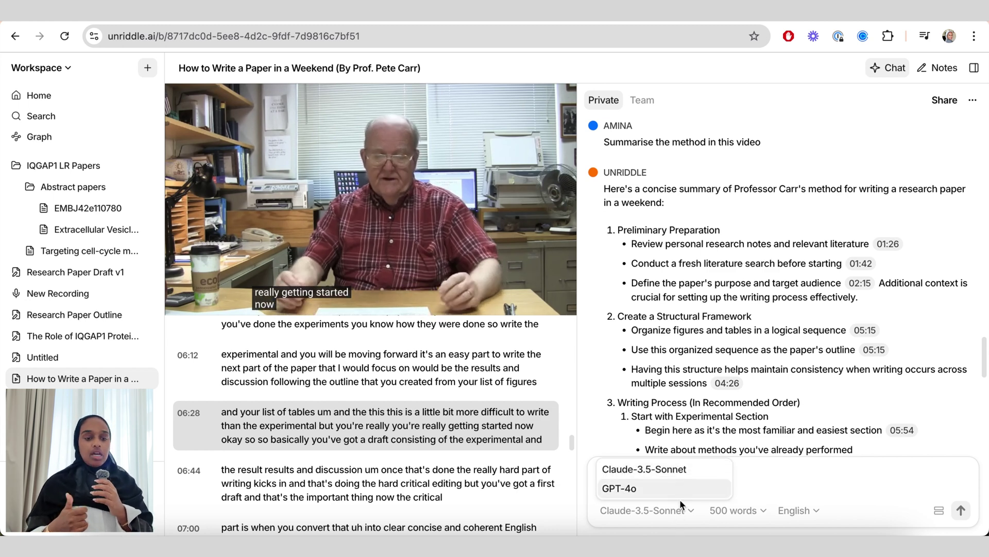
click(679, 513)
click(735, 510)
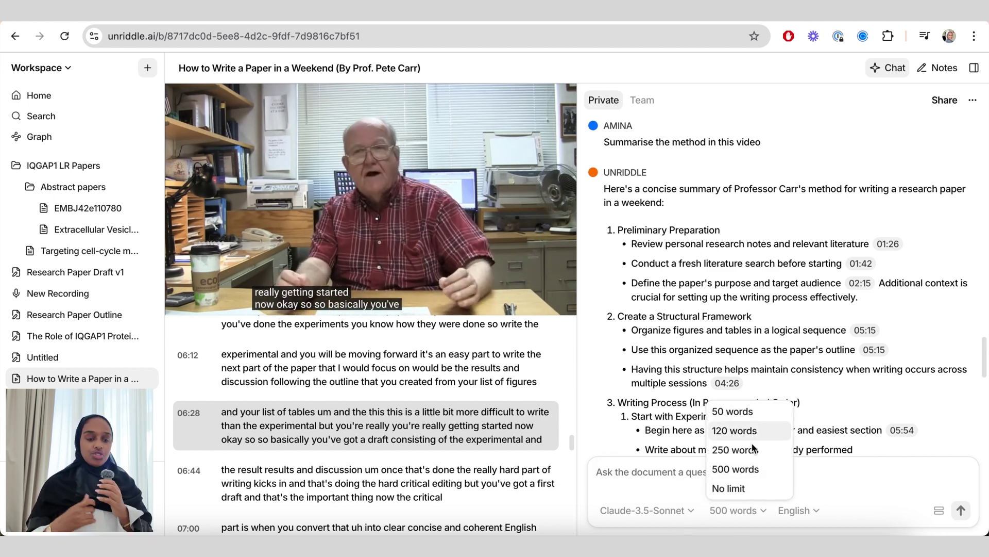
click(800, 513)
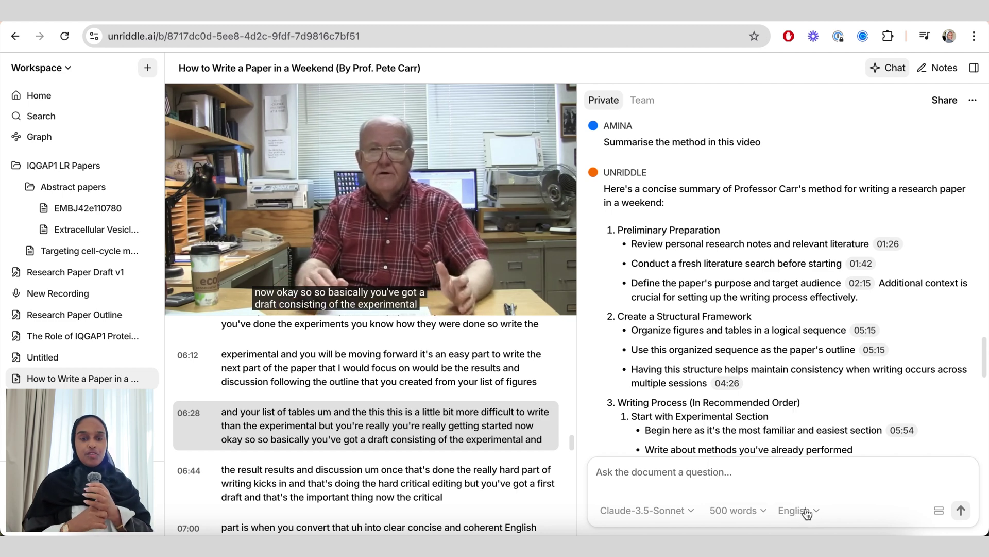
click(800, 513)
scroll(810, 412, down, 5)
scroll(813, 407, up, 3)
scroll(812, 409, up, 3)
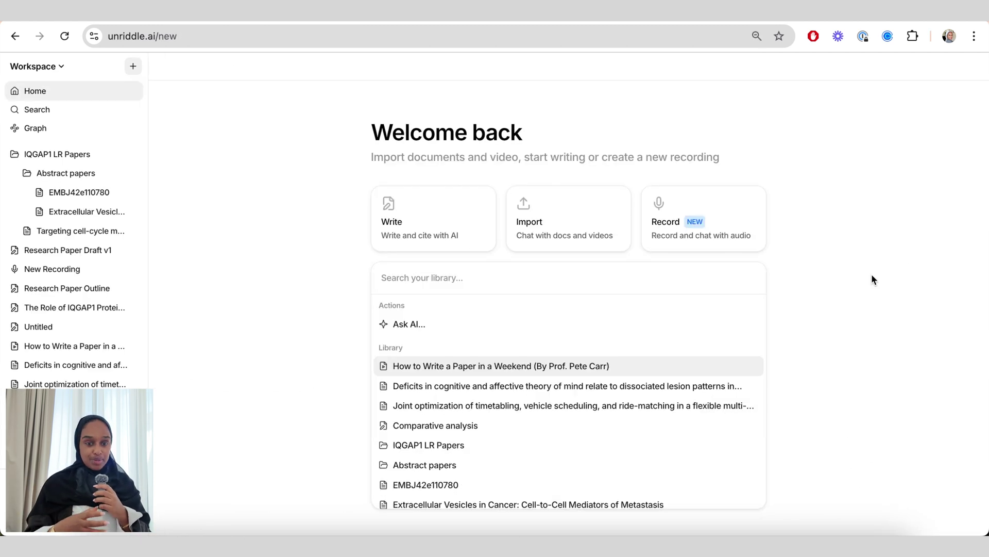
Step: Start a new written document from the home page
key(ctrl+plus)
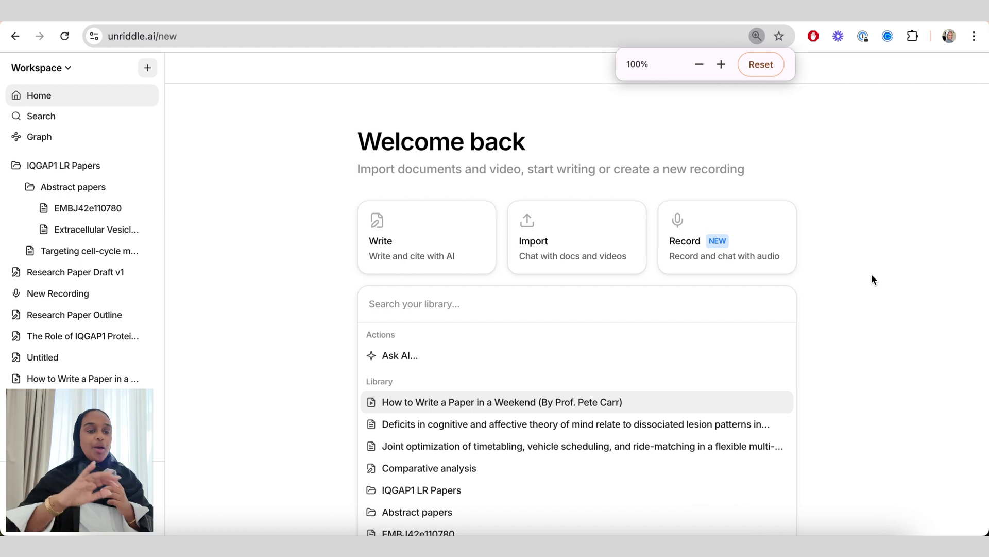
click(457, 247)
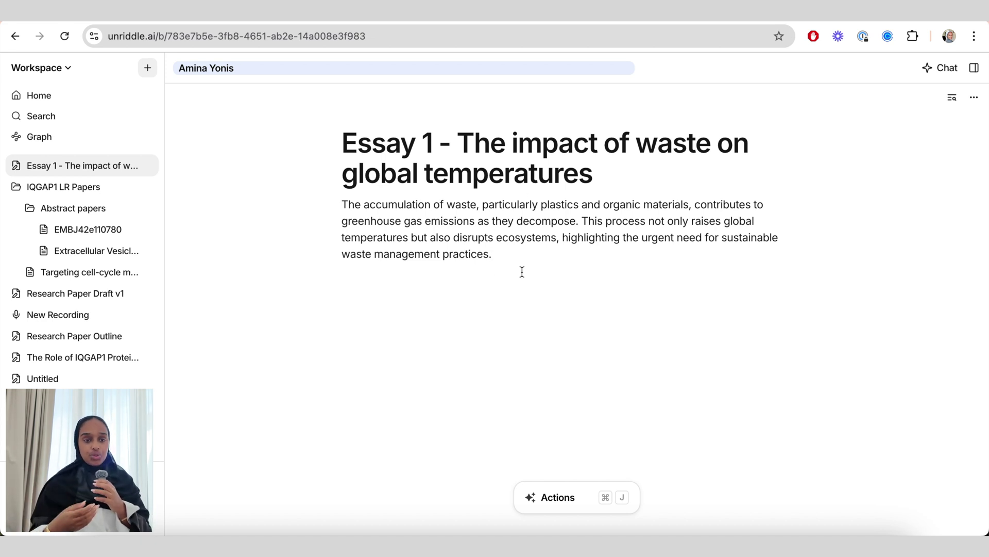
Step: Check the waste essay's information, related items and document options
click(952, 98)
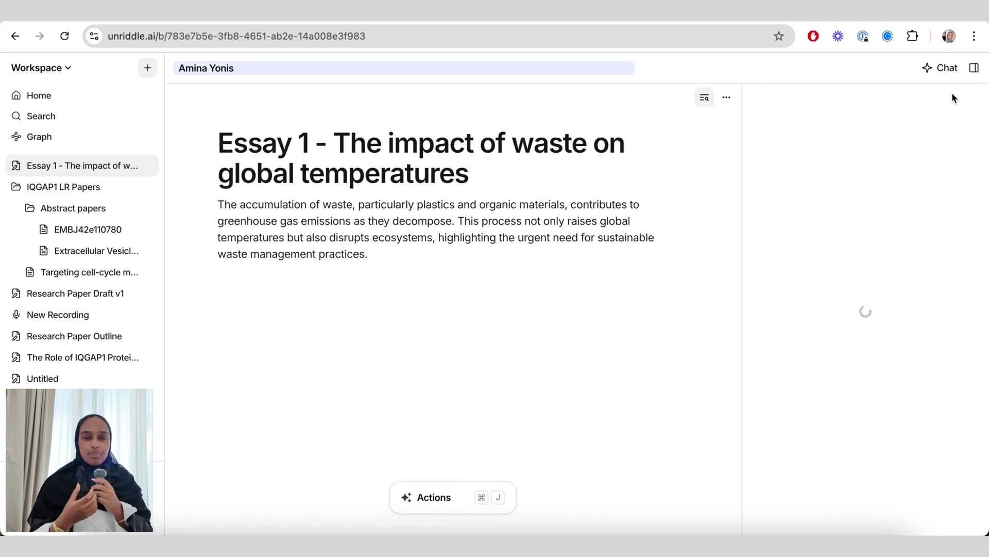
click(762, 103)
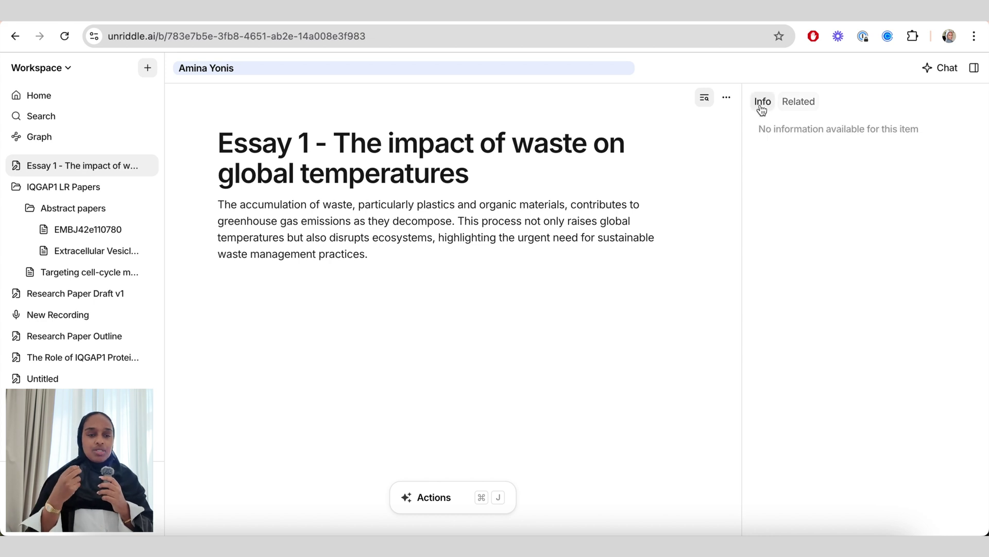
click(786, 102)
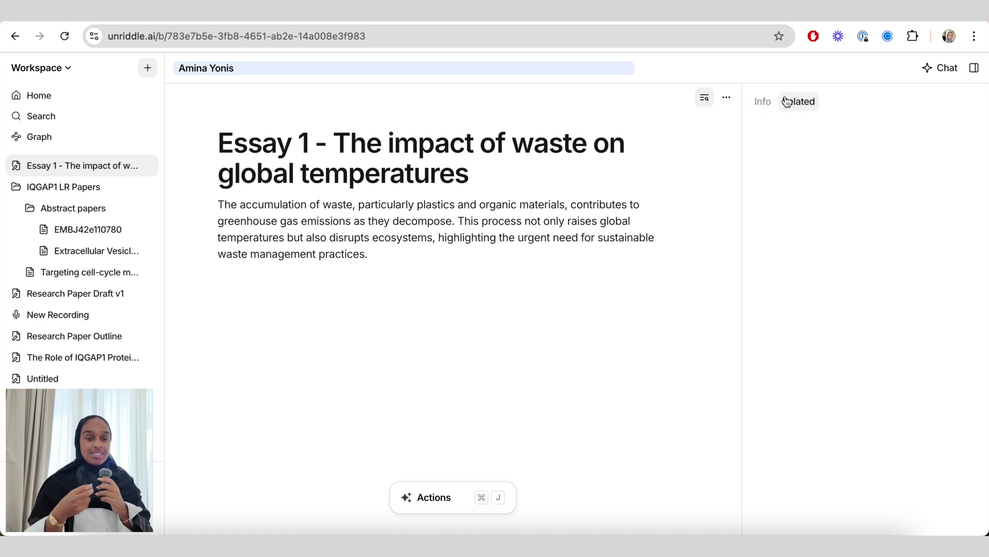
click(705, 98)
click(975, 98)
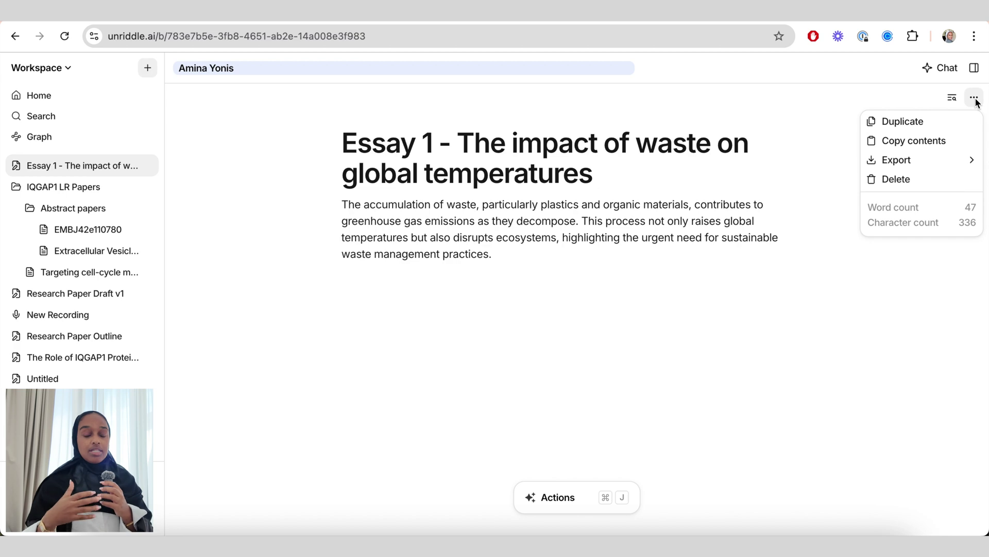
click(975, 98)
Step: Try the essay's side-by-side layout, and open and close its document chat
click(975, 68)
click(974, 68)
click(947, 69)
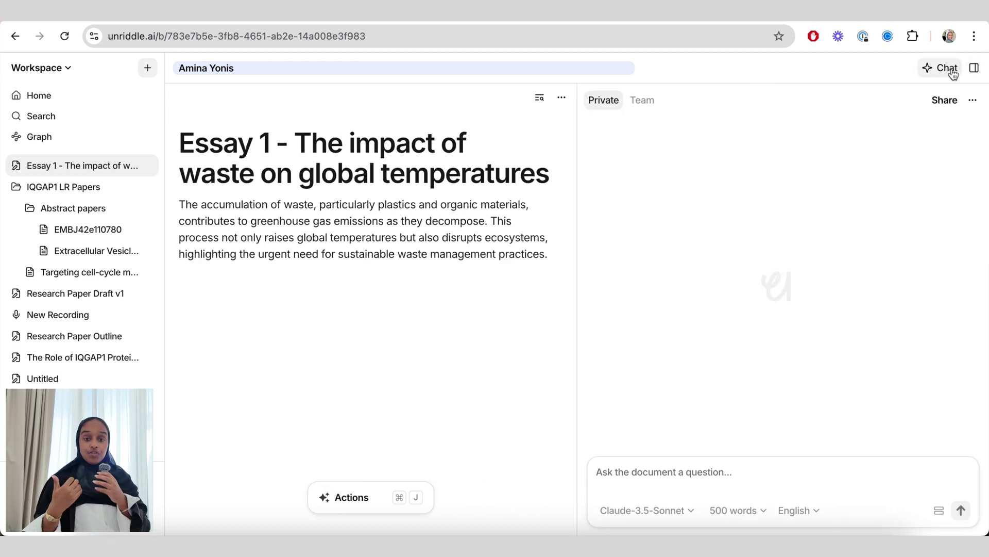
click(952, 73)
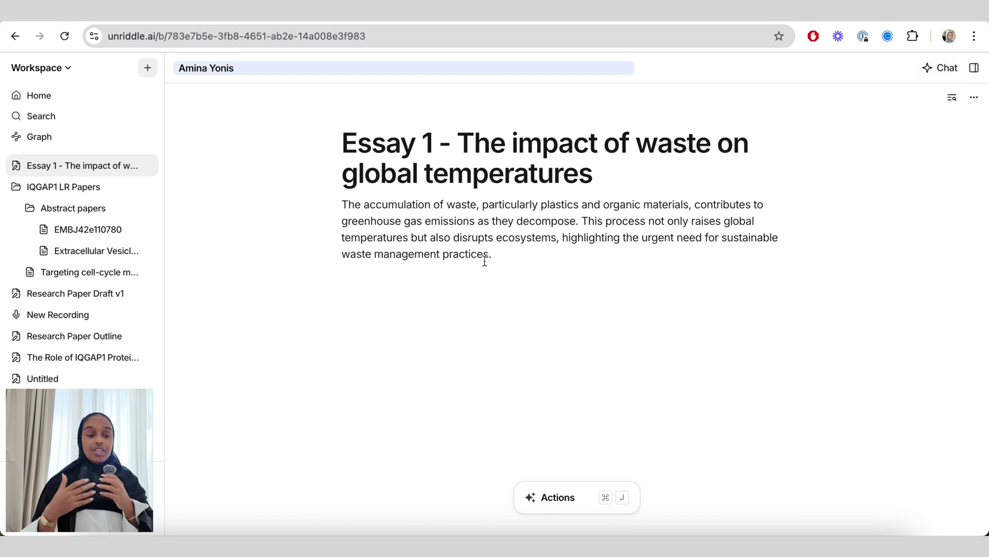
Step: Find citations for the essay sentence beginning "This process not only raises global temperatures", with Library as the search source
click(550, 506)
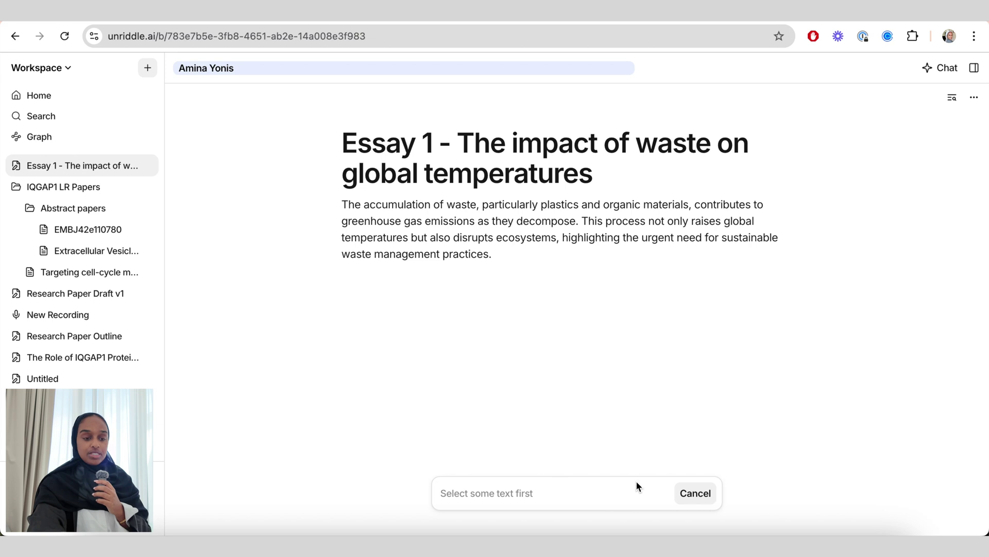
click(695, 494)
drag(584, 221, 499, 250)
click(559, 496)
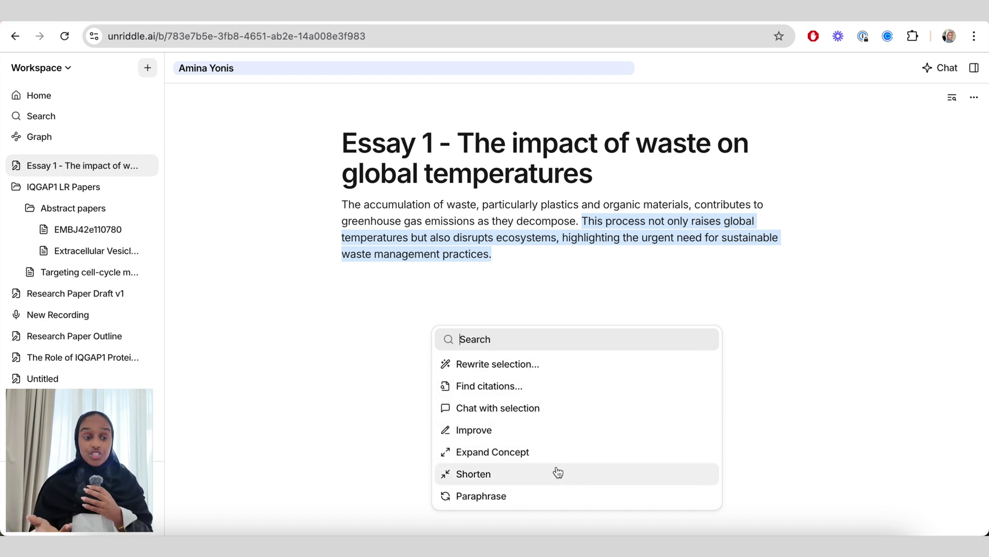
click(557, 386)
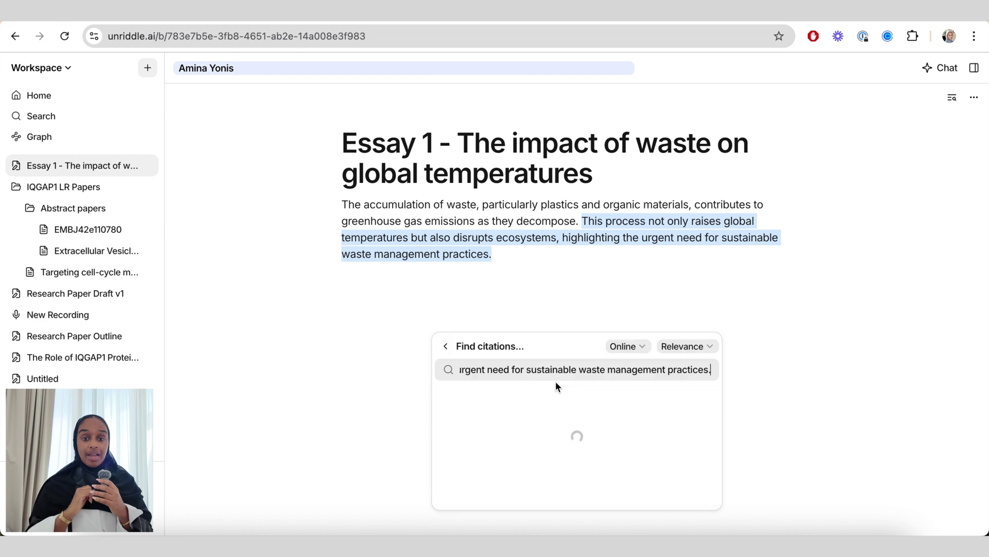
click(628, 347)
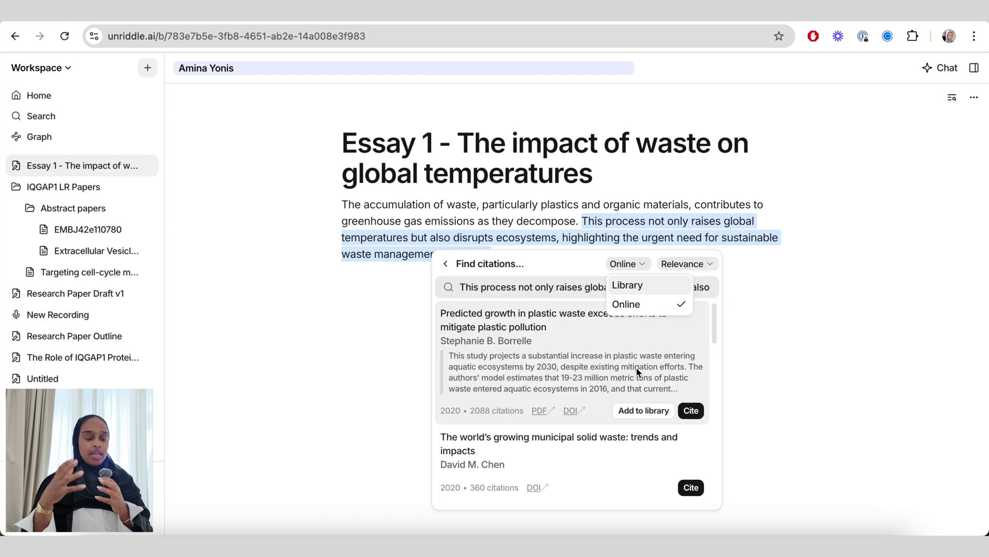
click(647, 288)
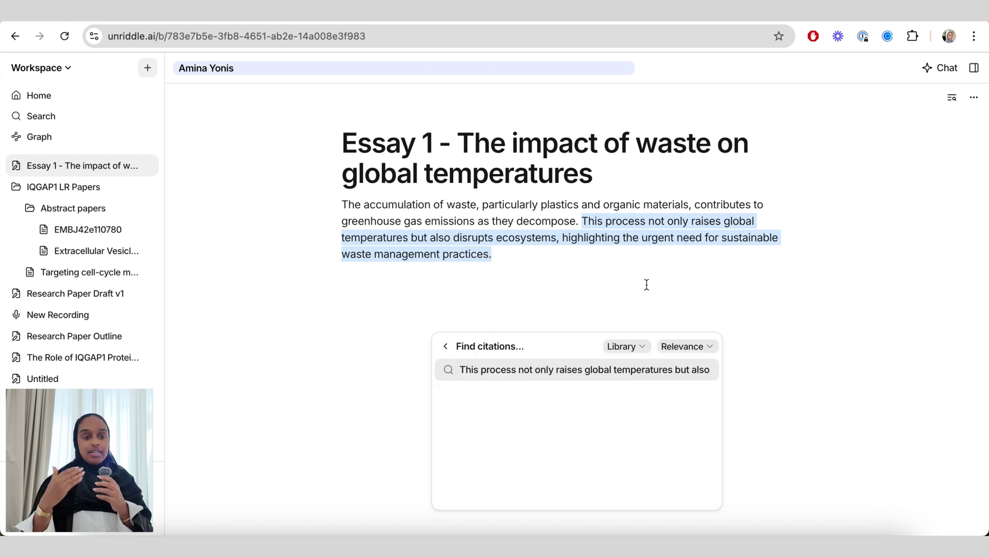
Step: Switch the citation search source to Online and cite "Rise of the sustainable circular economy platform from waste plastics: A biotechnological perspective" for the selected sentence
click(631, 352)
click(633, 384)
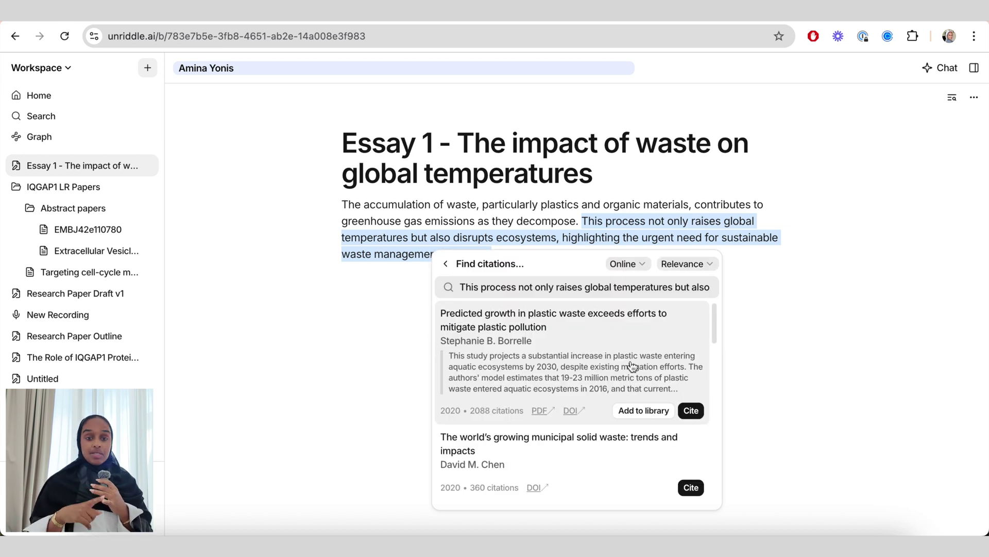
scroll(634, 355, down, 1)
scroll(636, 352, up, 1)
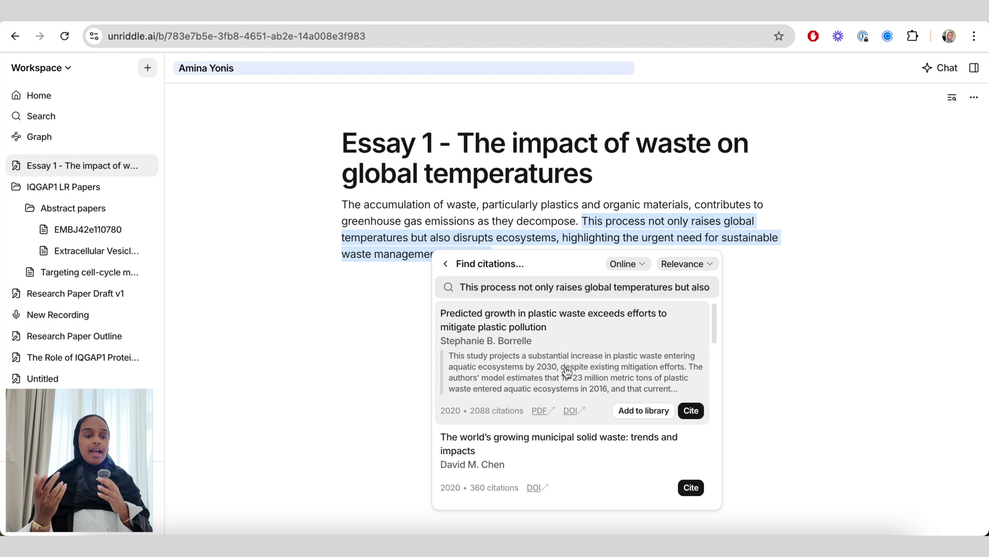
scroll(563, 379, down, 3)
scroll(562, 411, down, 5)
scroll(560, 412, down, 2)
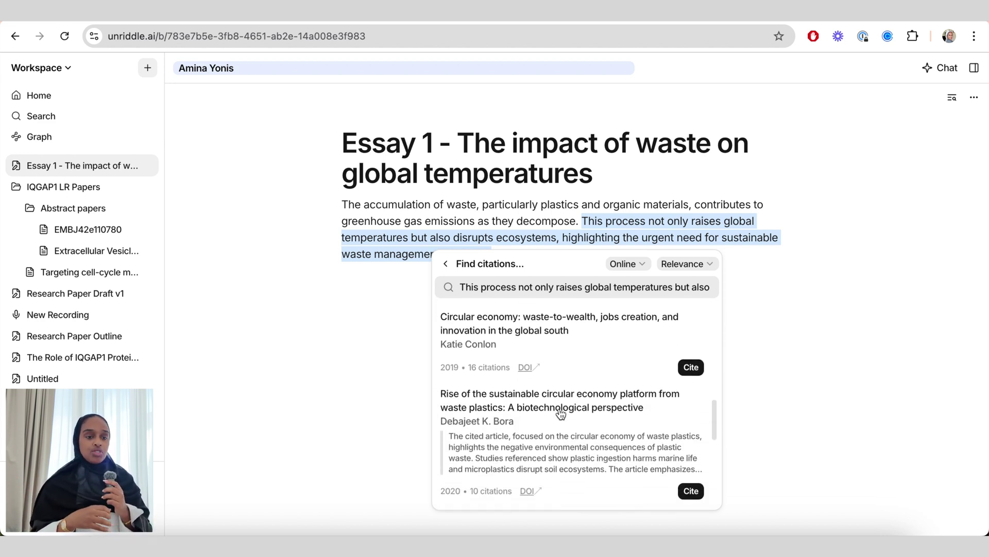
click(691, 457)
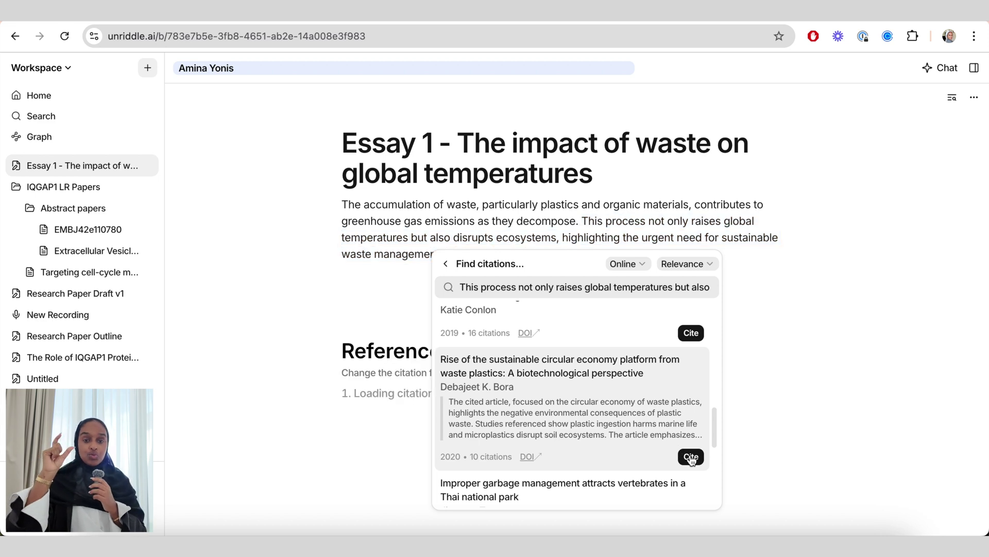
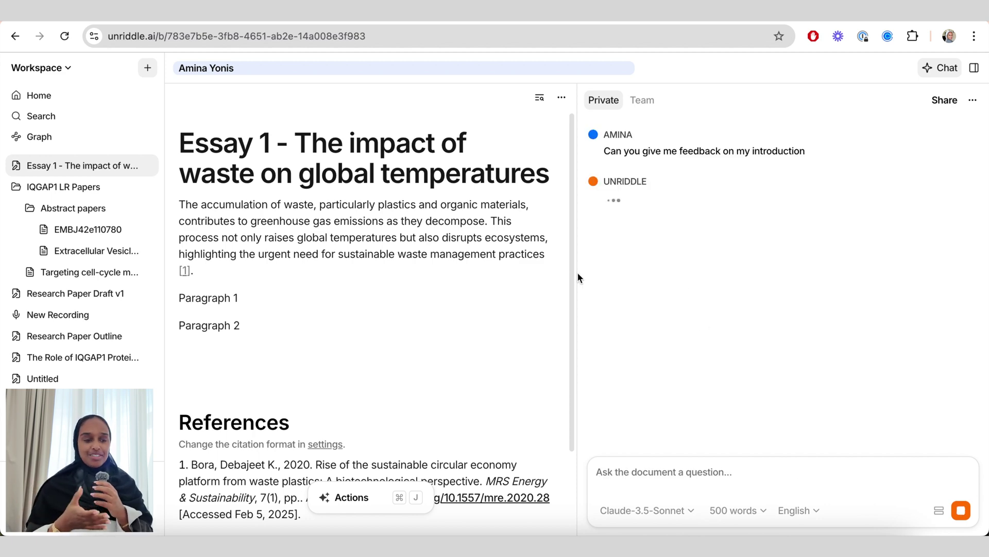
Step: Adjust the width of the document chat and read its introduction feedback on areas for improvement, structural elements and technical content
drag(577, 272, 759, 273)
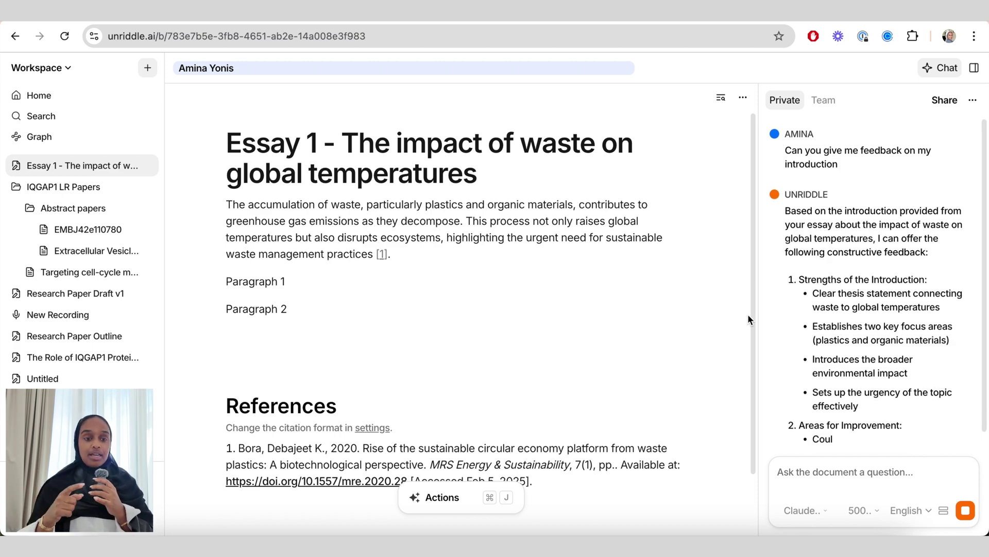
drag(757, 310, 669, 335)
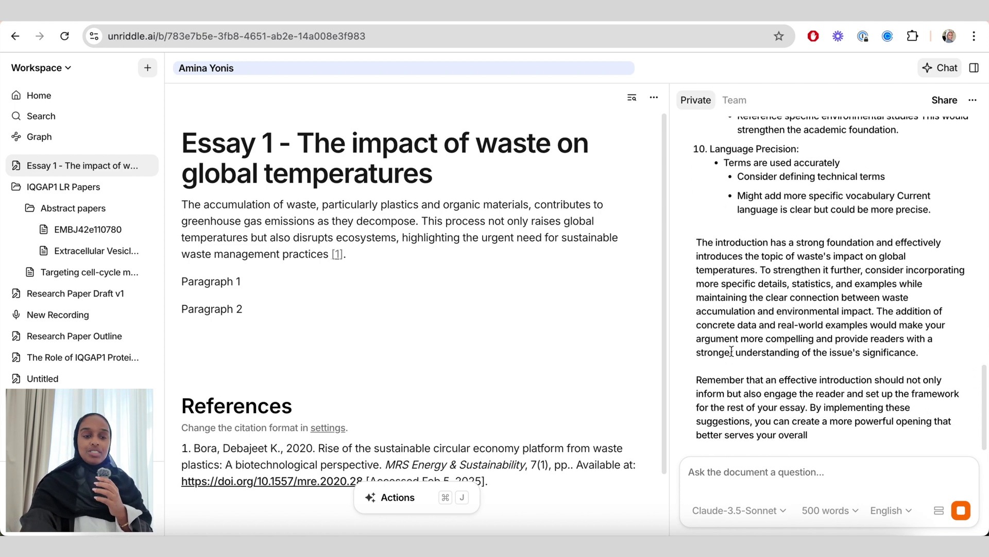
scroll(762, 335, up, 15)
scroll(761, 336, up, 3)
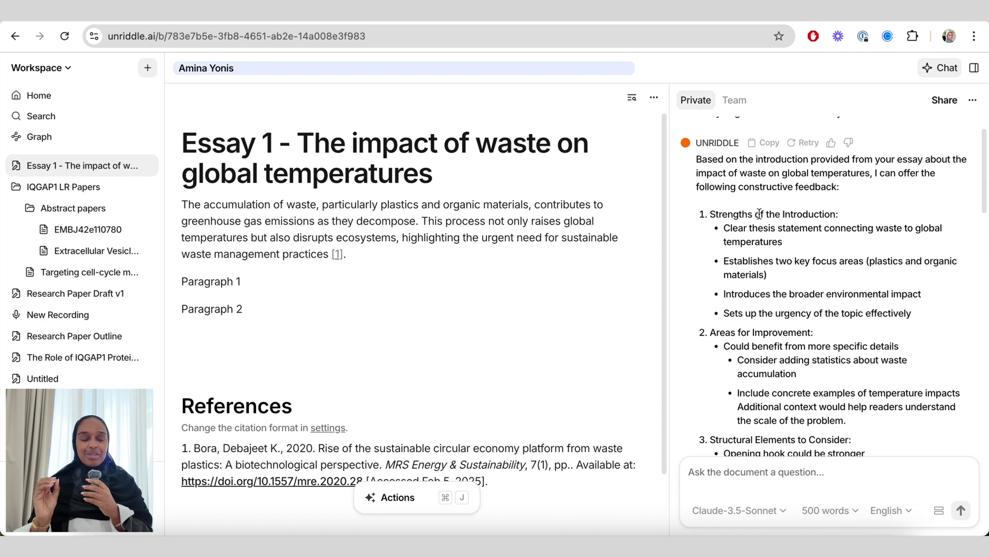
scroll(757, 254, down, 3)
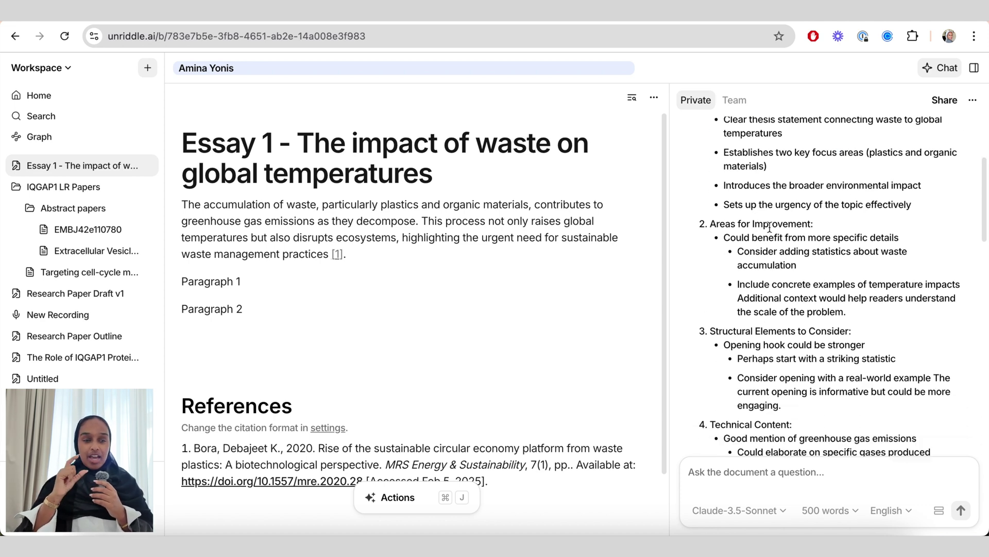
triple_click(767, 239)
scroll(764, 291, down, 2)
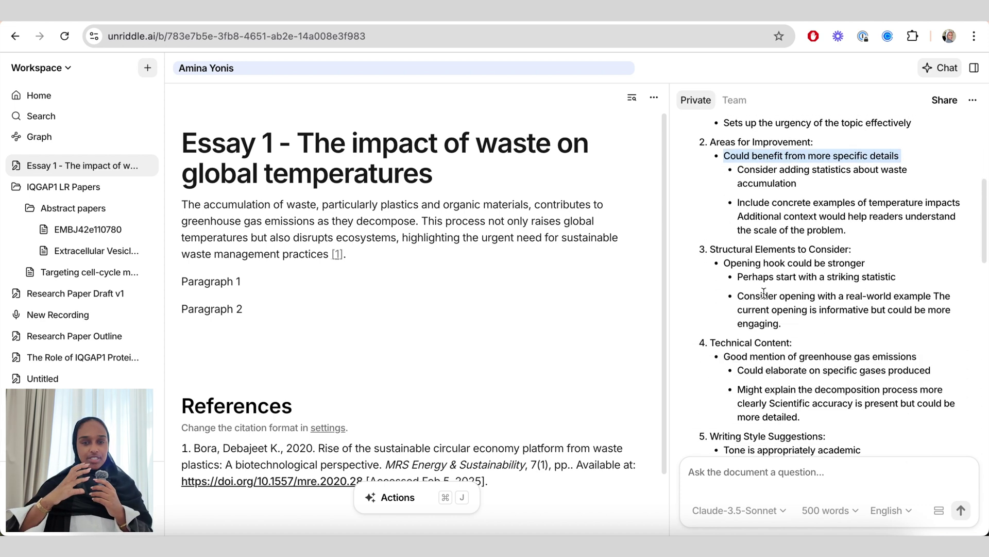
triple_click(786, 264)
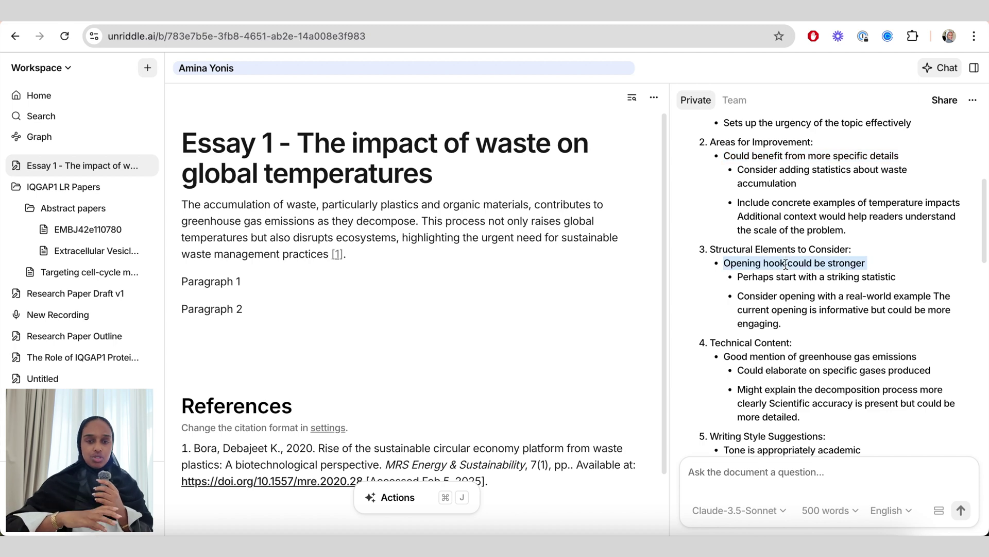
triple_click(804, 275)
scroll(799, 263, down, 3)
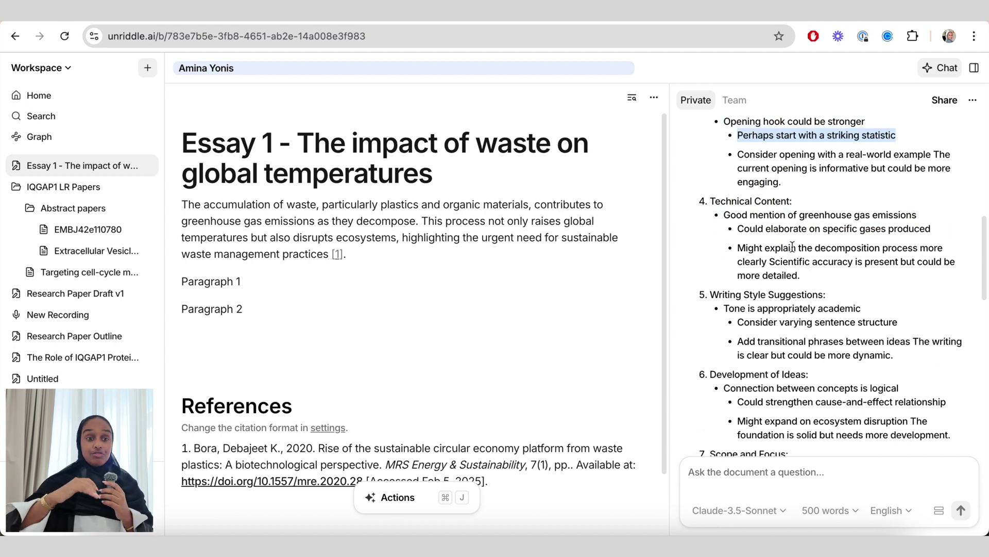
triple_click(794, 215)
scroll(780, 299, down, 2)
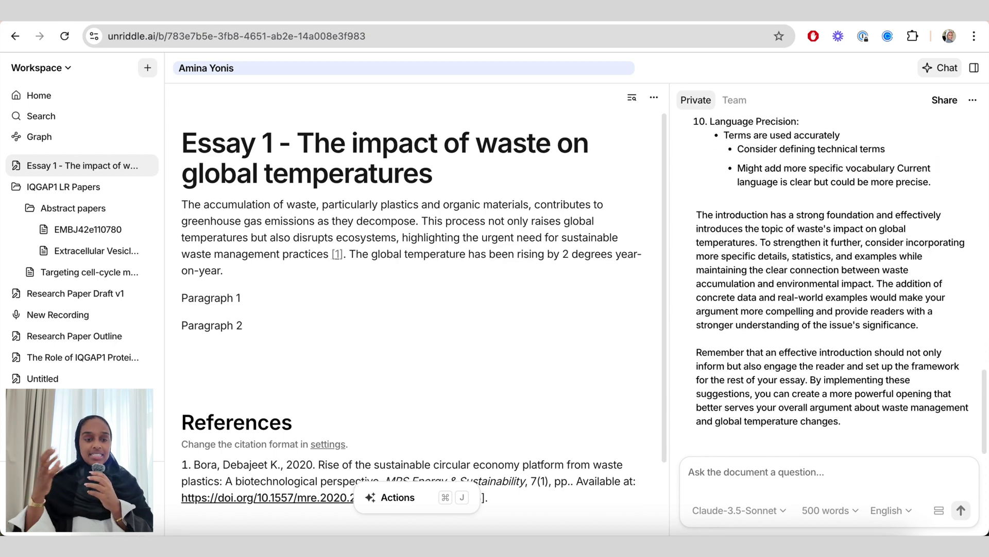
Step: Read the rest of the chat's introduction feedback, including overall impact, recommendations for enhancement and language precision
scroll(825, 235, up, 3)
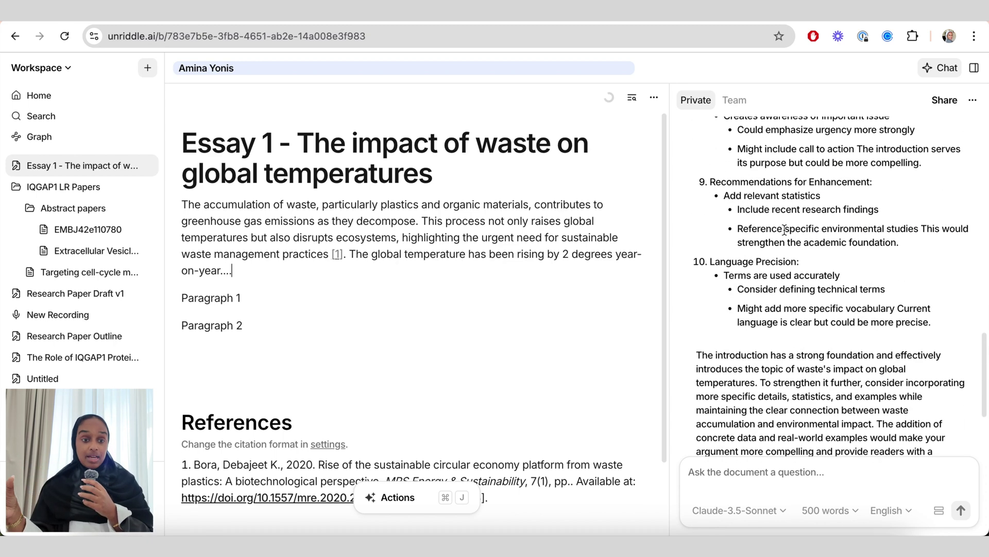
scroll(785, 235, down, 3)
scroll(792, 274, up, 5)
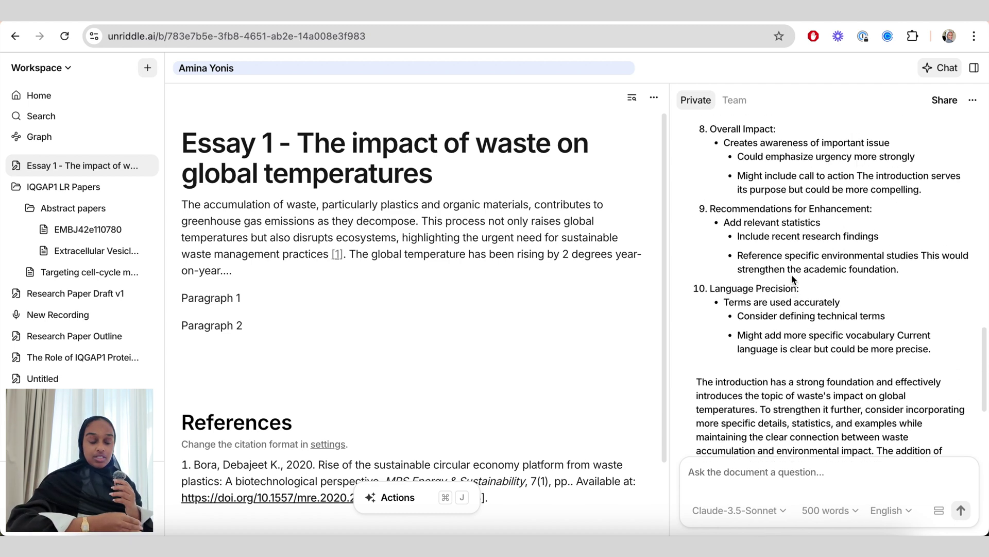
scroll(792, 274, up, 10)
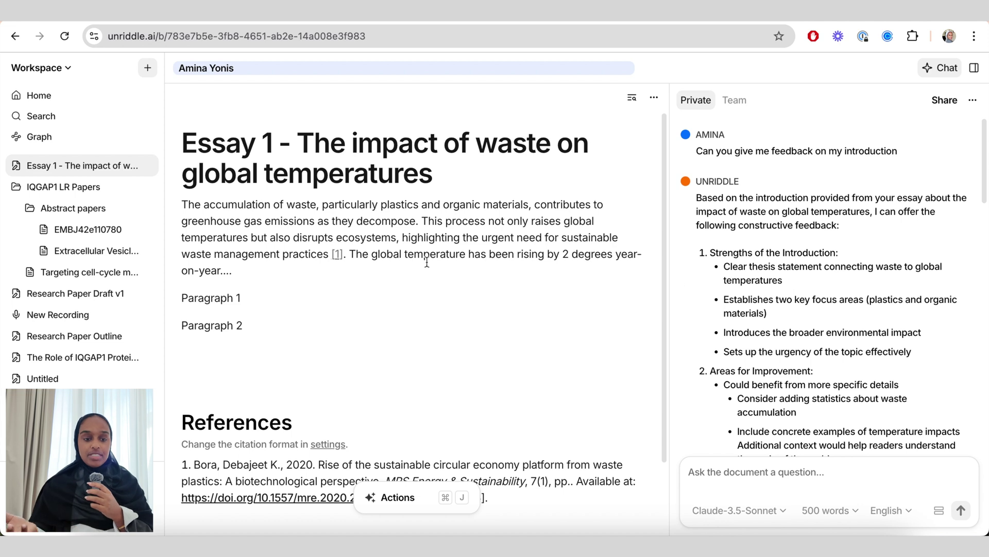
Step: Apply Expand Concept to the introduction text up to citation [1], and remove the stray space before "The global temperature has been rising"
drag(183, 202, 347, 249)
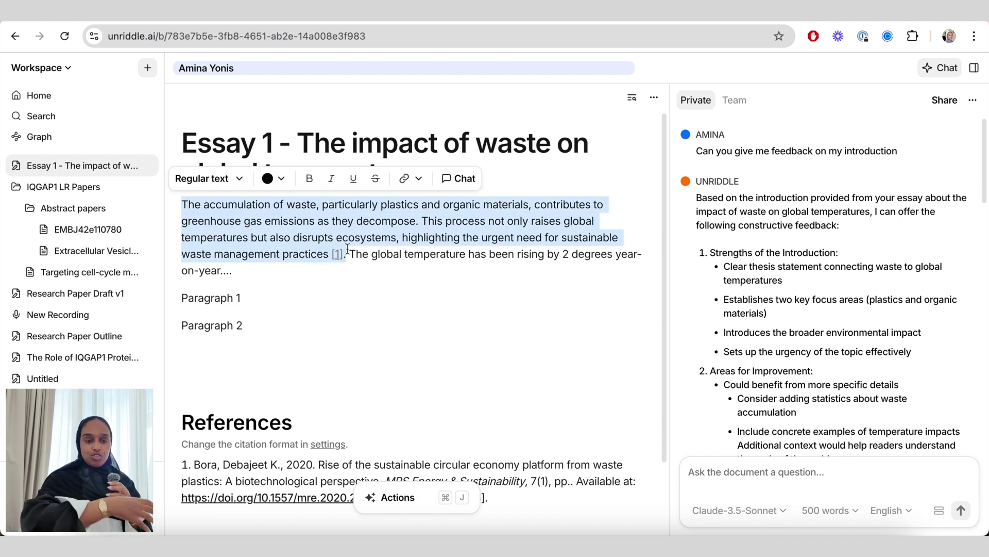
click(409, 492)
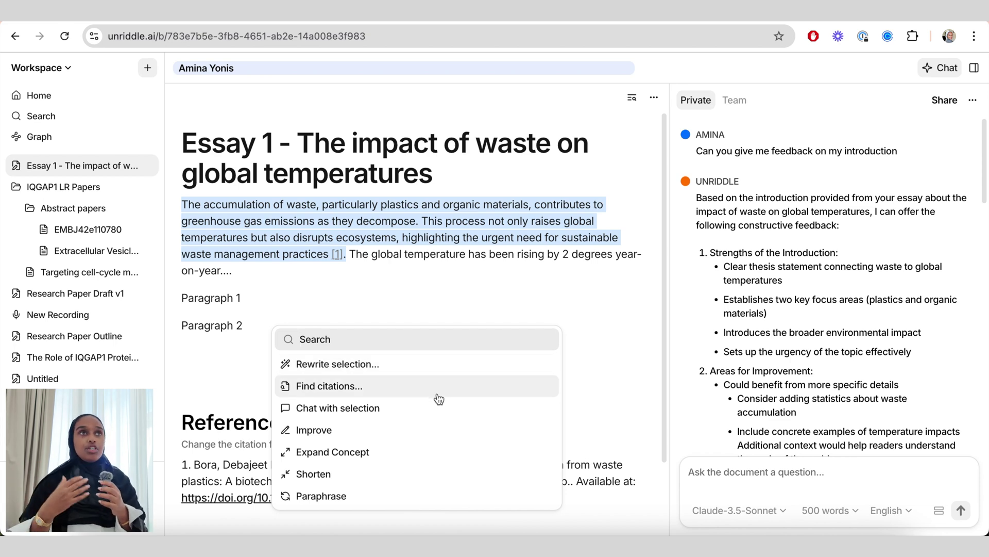
click(431, 451)
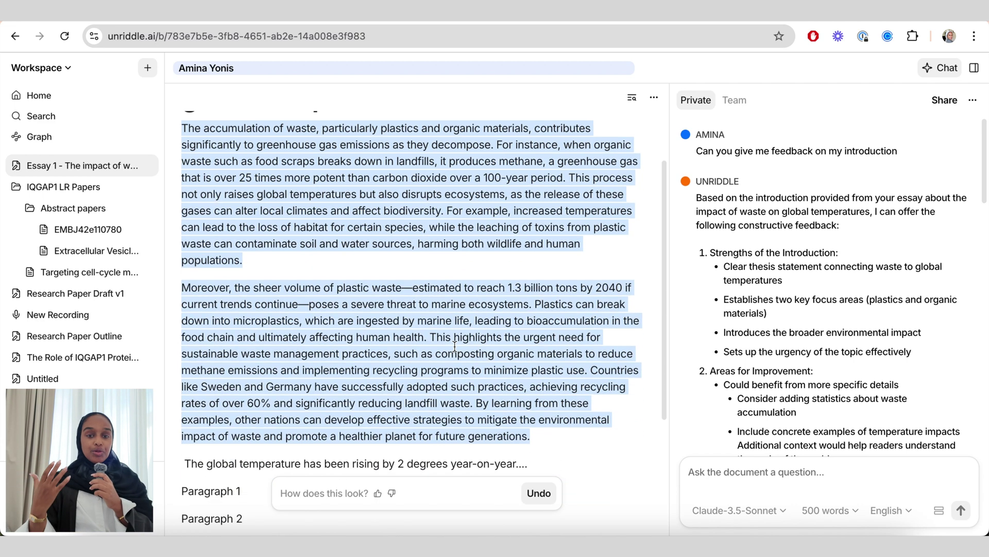
scroll(455, 347, down, 1)
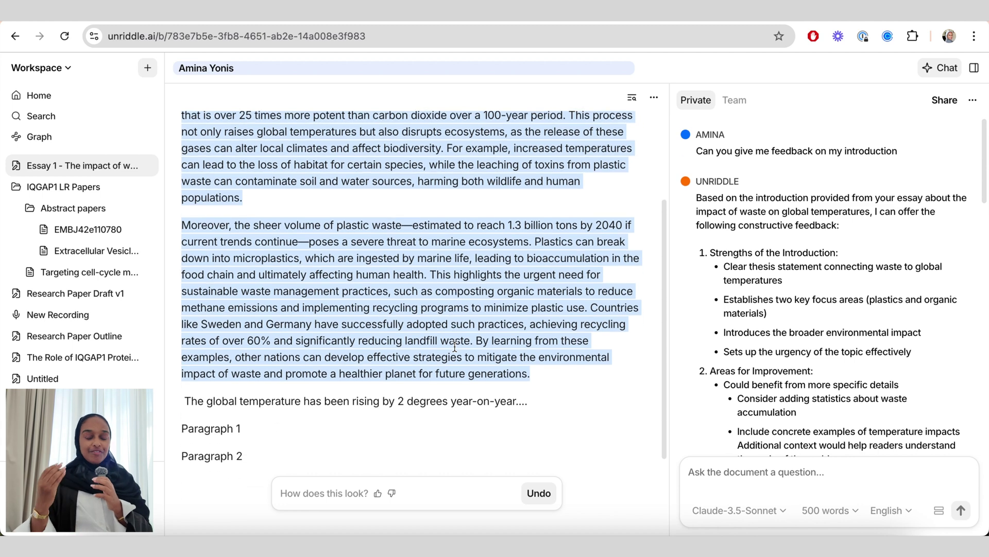
click(191, 398)
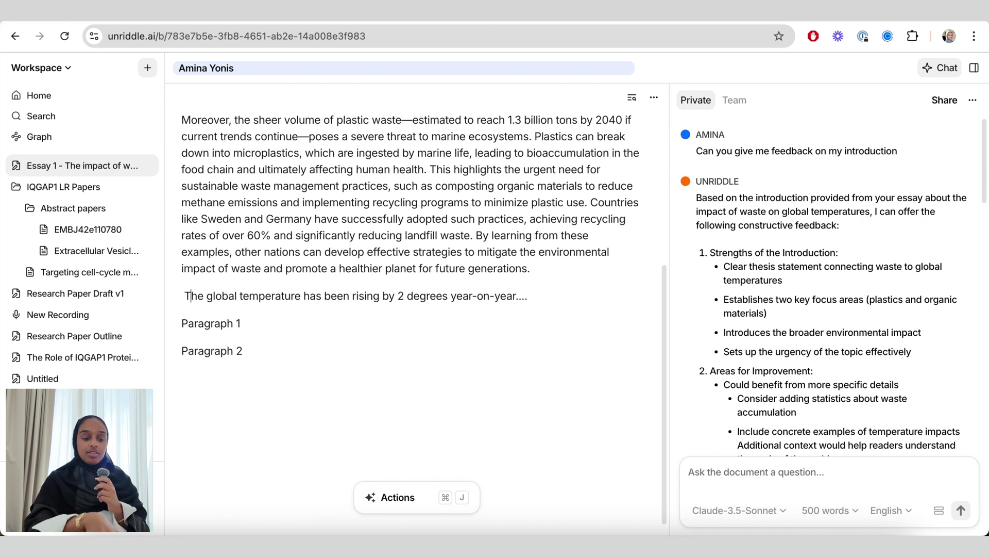
Step: Review the expanded introduction, marking its claims on carbon dioxide potency, plastic waste tonnage and recycling in Sweden and Germany
scroll(294, 373, down, 1)
scroll(296, 373, up, 5)
scroll(342, 268, down, 3)
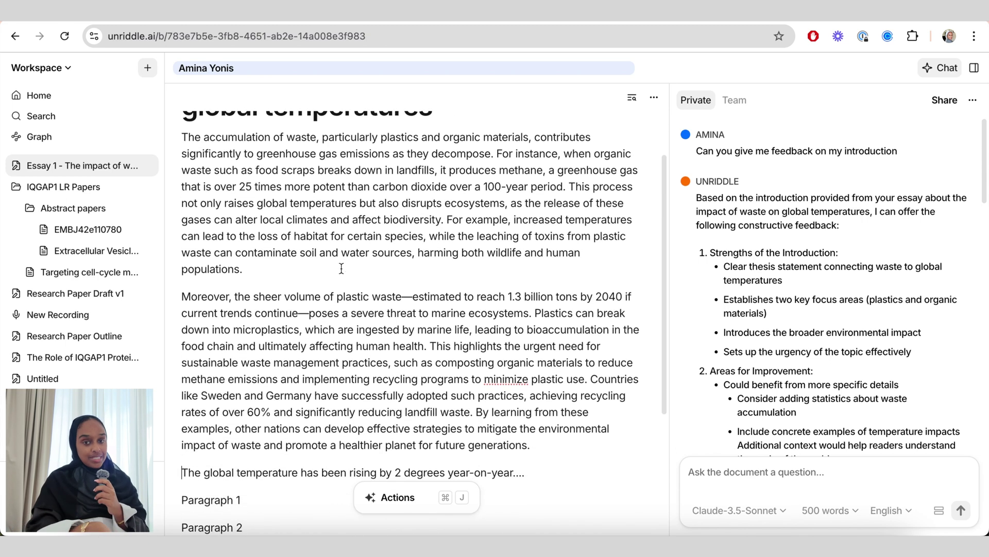
scroll(455, 186, up, 1)
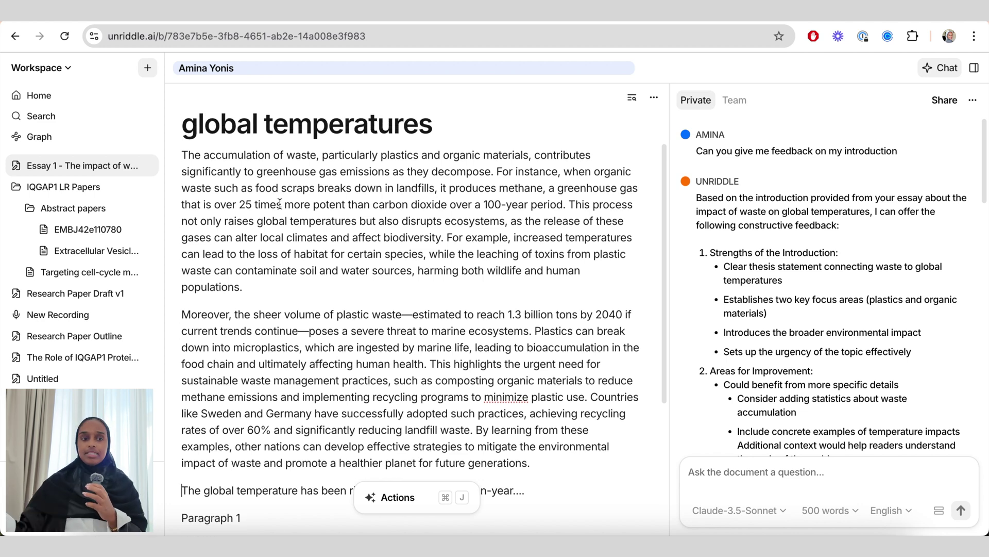
drag(239, 202, 518, 202)
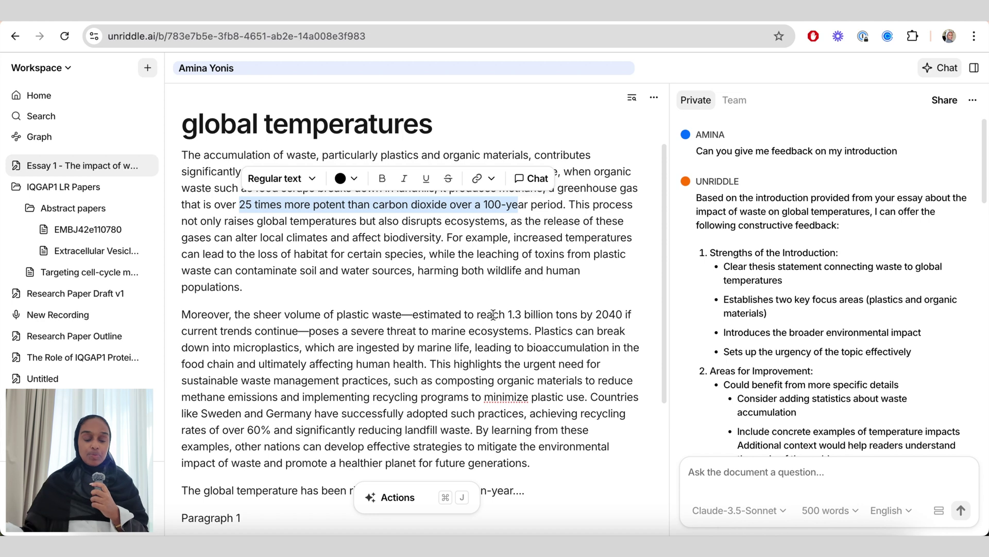
drag(514, 311, 506, 344)
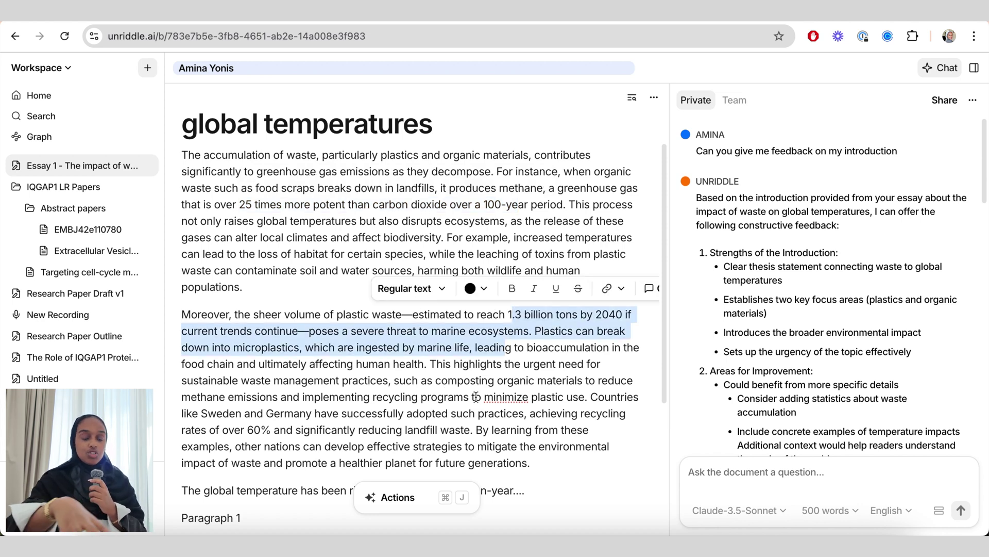
drag(241, 415, 255, 442)
scroll(255, 442, up, 2)
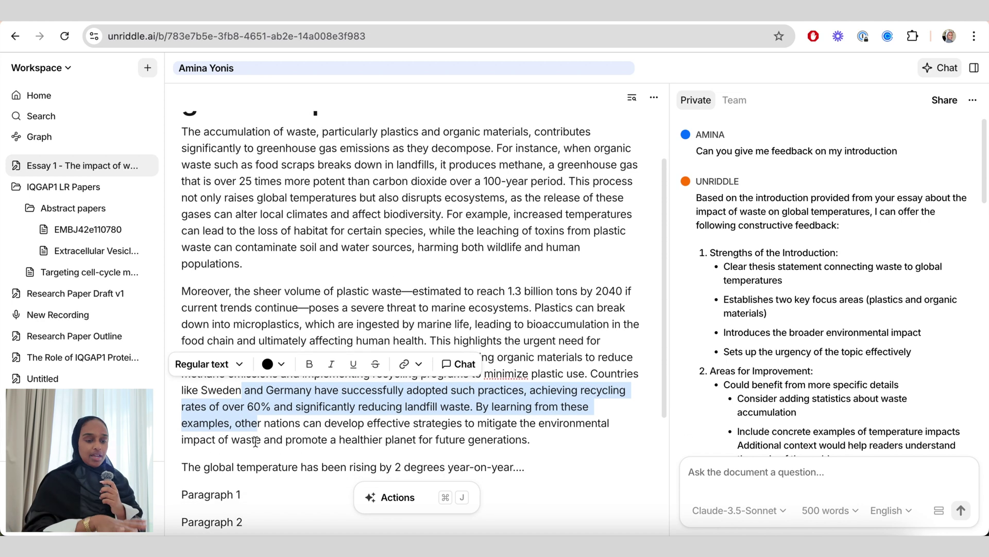
drag(268, 221, 269, 237)
click(310, 263)
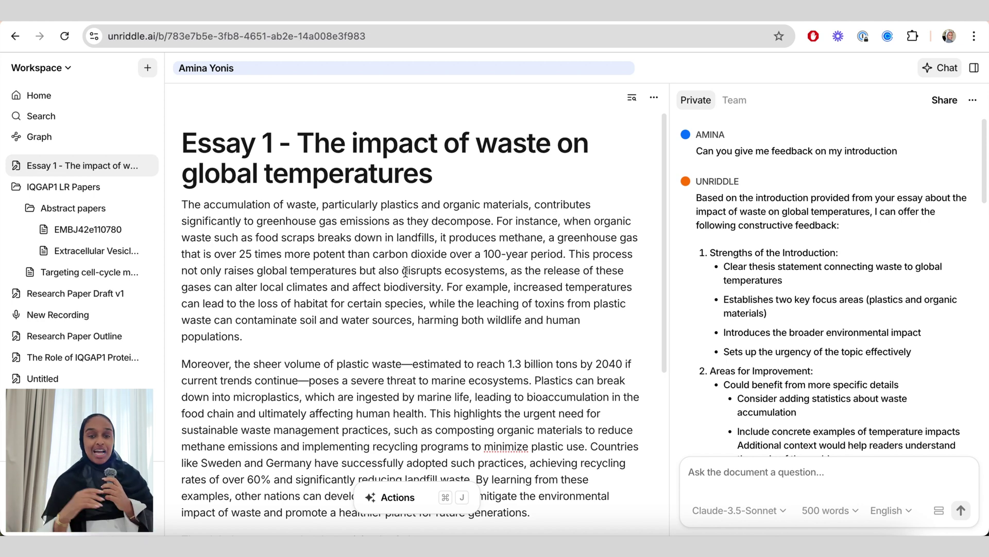
Step: Look over the sharing, export and team collaboration options for the essay and its chat
click(945, 100)
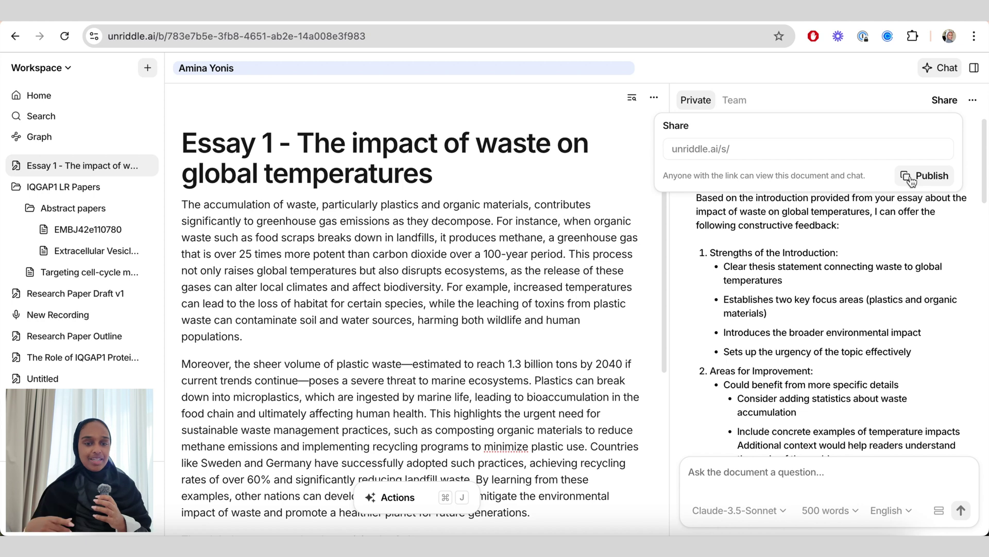
click(876, 227)
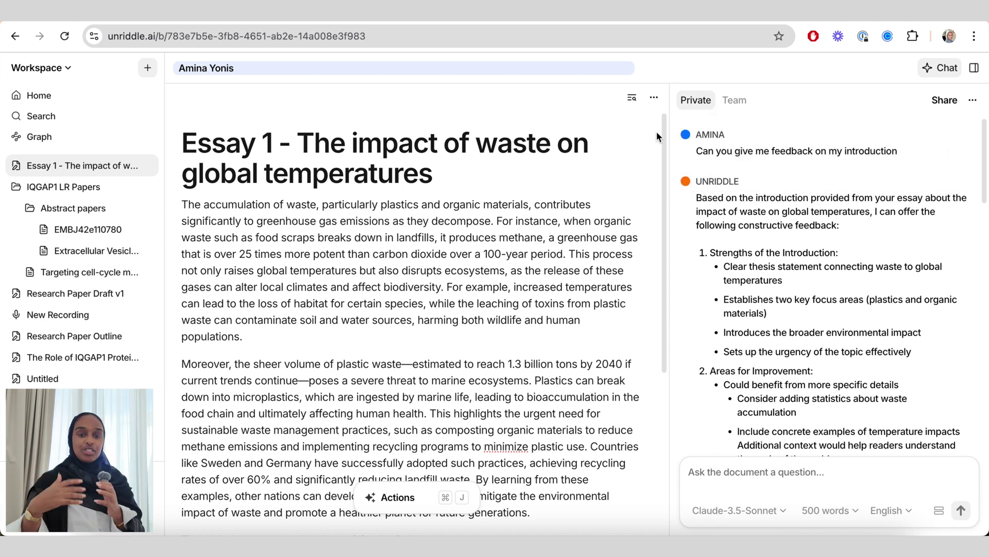
click(652, 100)
mouse_move(650, 161)
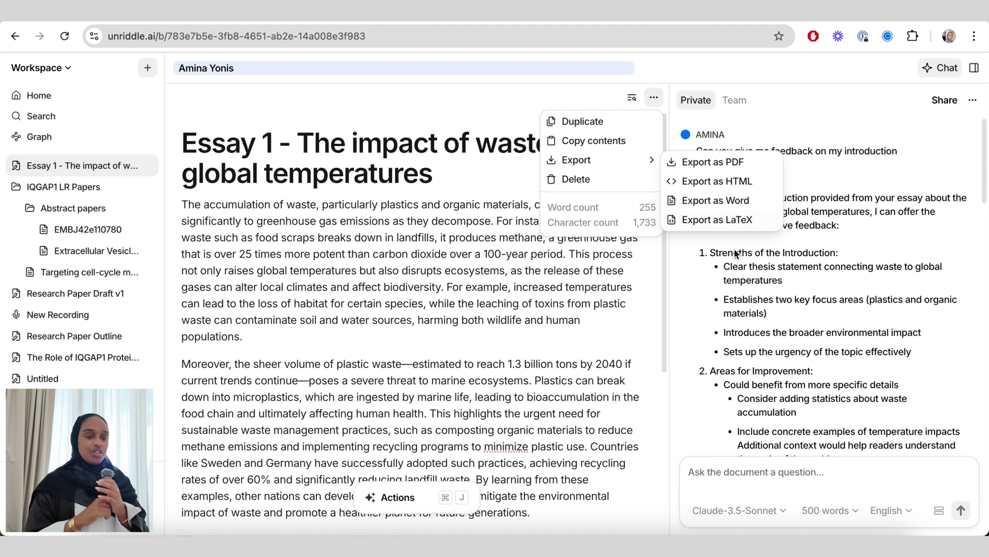
key(Escape)
click(734, 100)
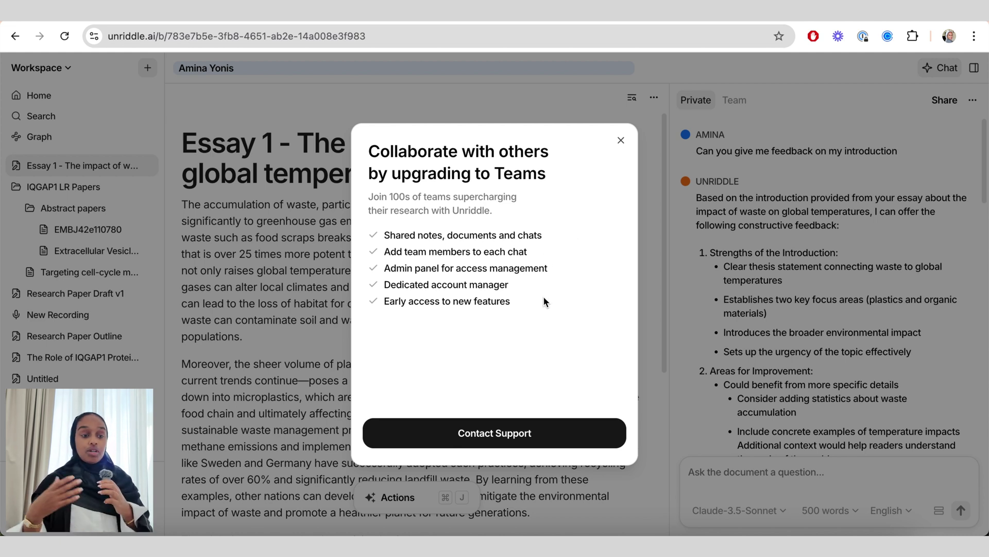
click(621, 143)
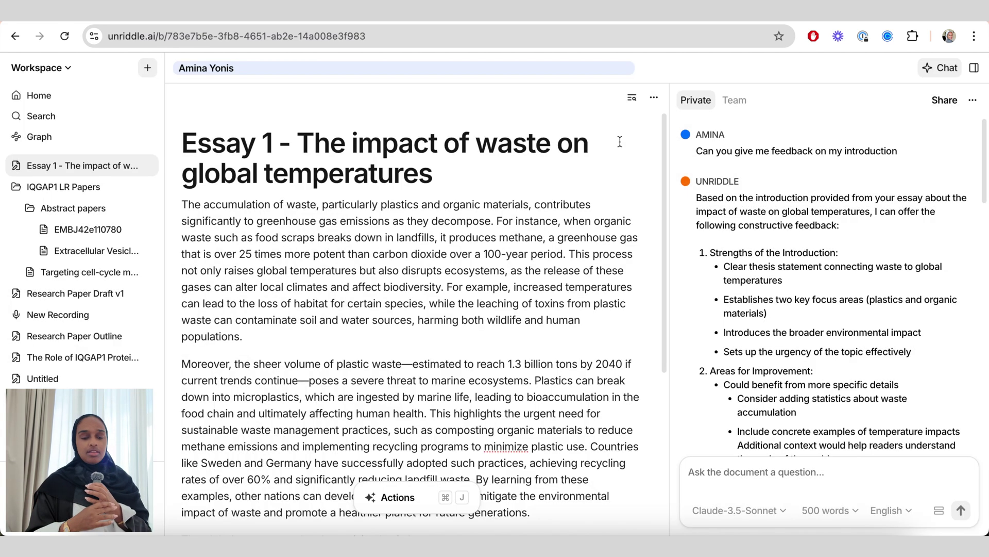
Step: Open the workspace graph and examine the links between the saved papers and documents
click(91, 146)
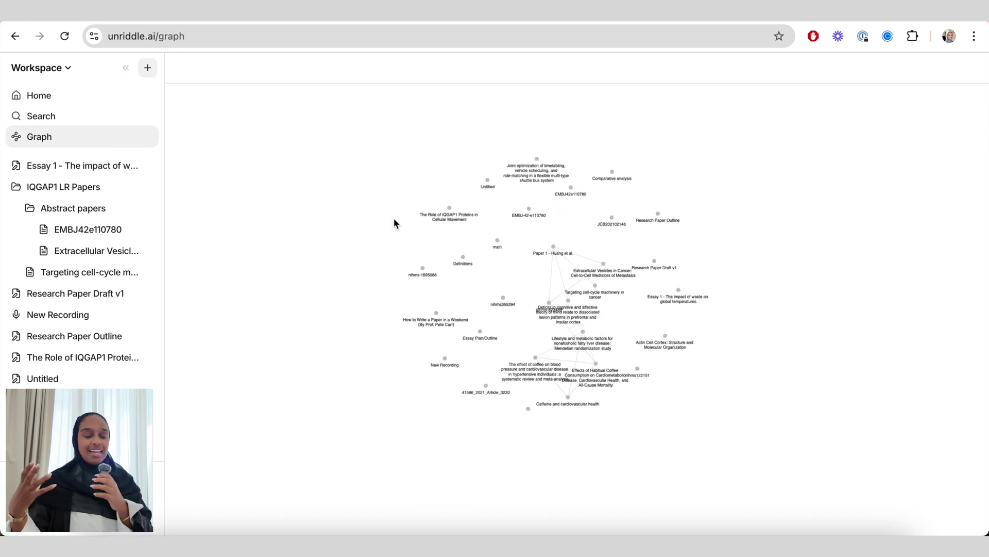
scroll(602, 265, up, 5)
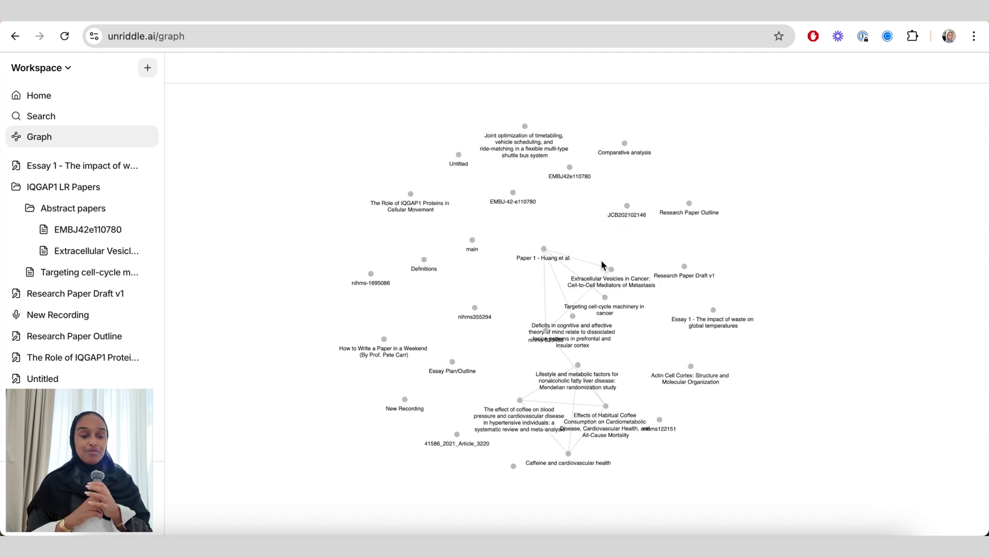
scroll(602, 265, down, 5)
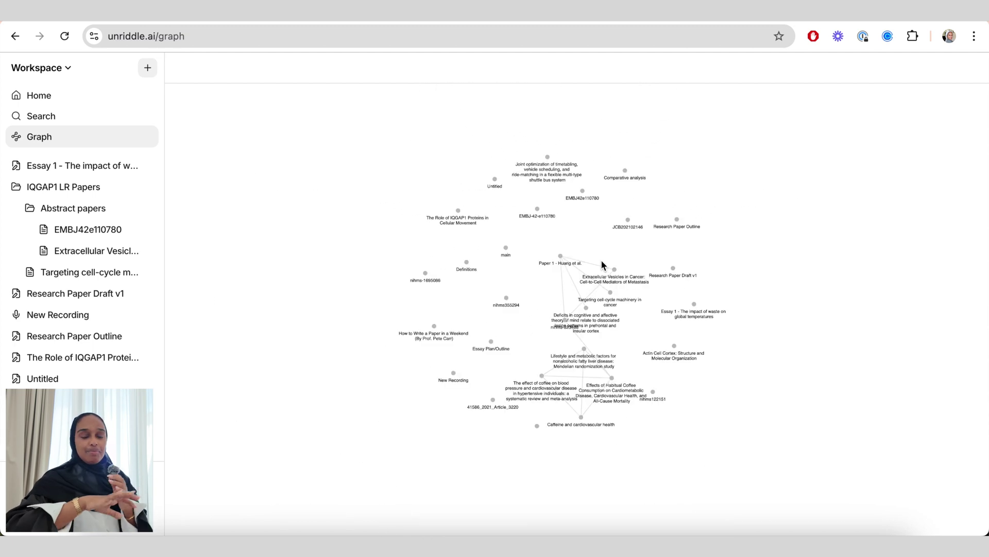
scroll(601, 263, up, 4)
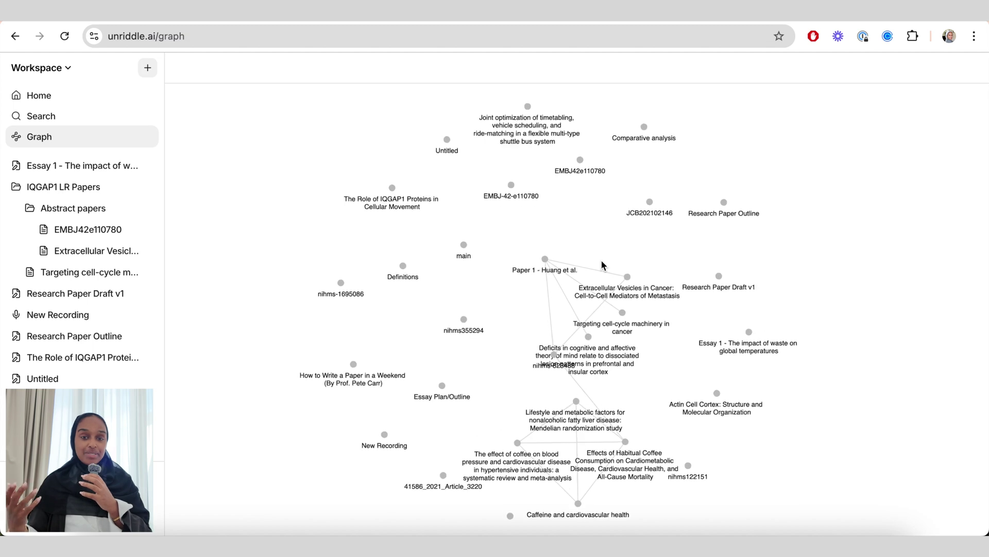
scroll(650, 113, down, 5)
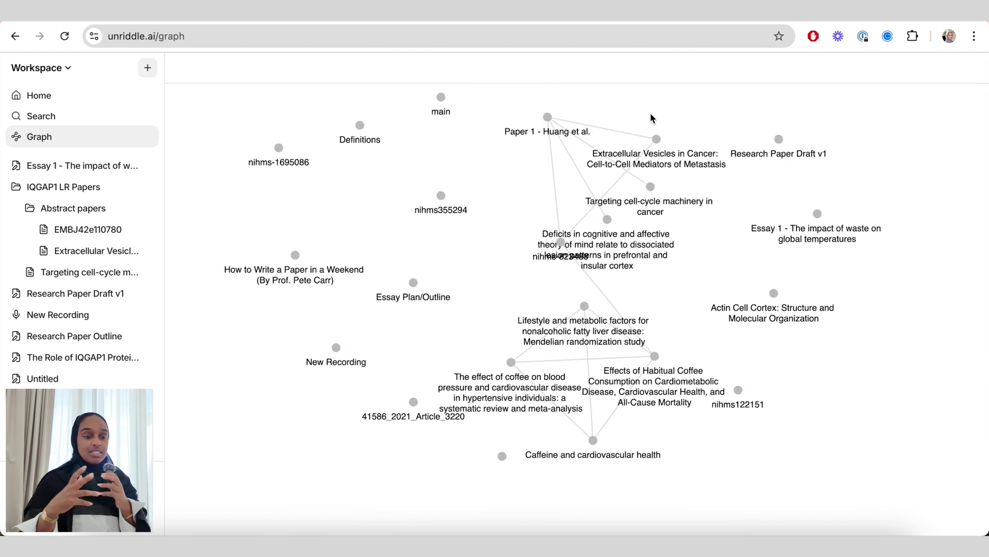
scroll(626, 190, up, 2)
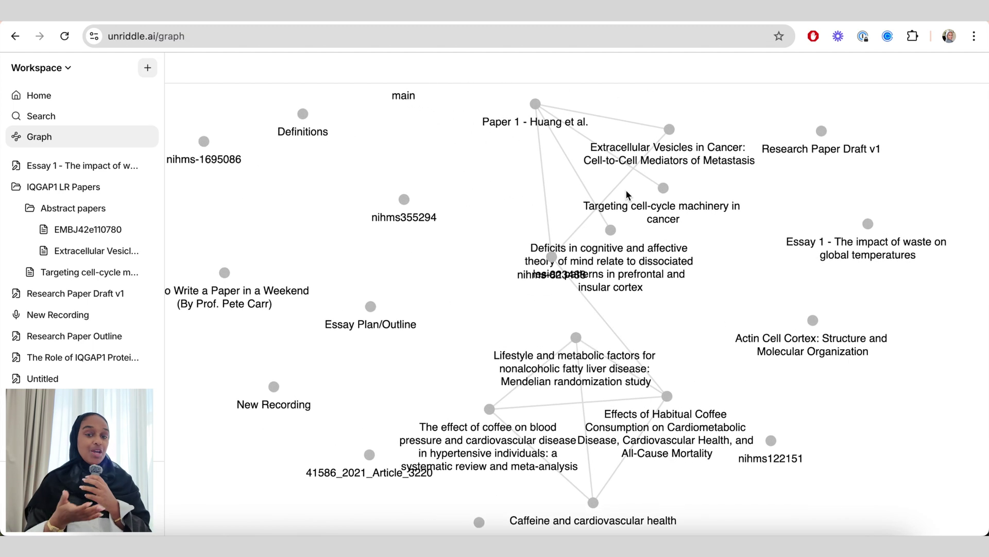